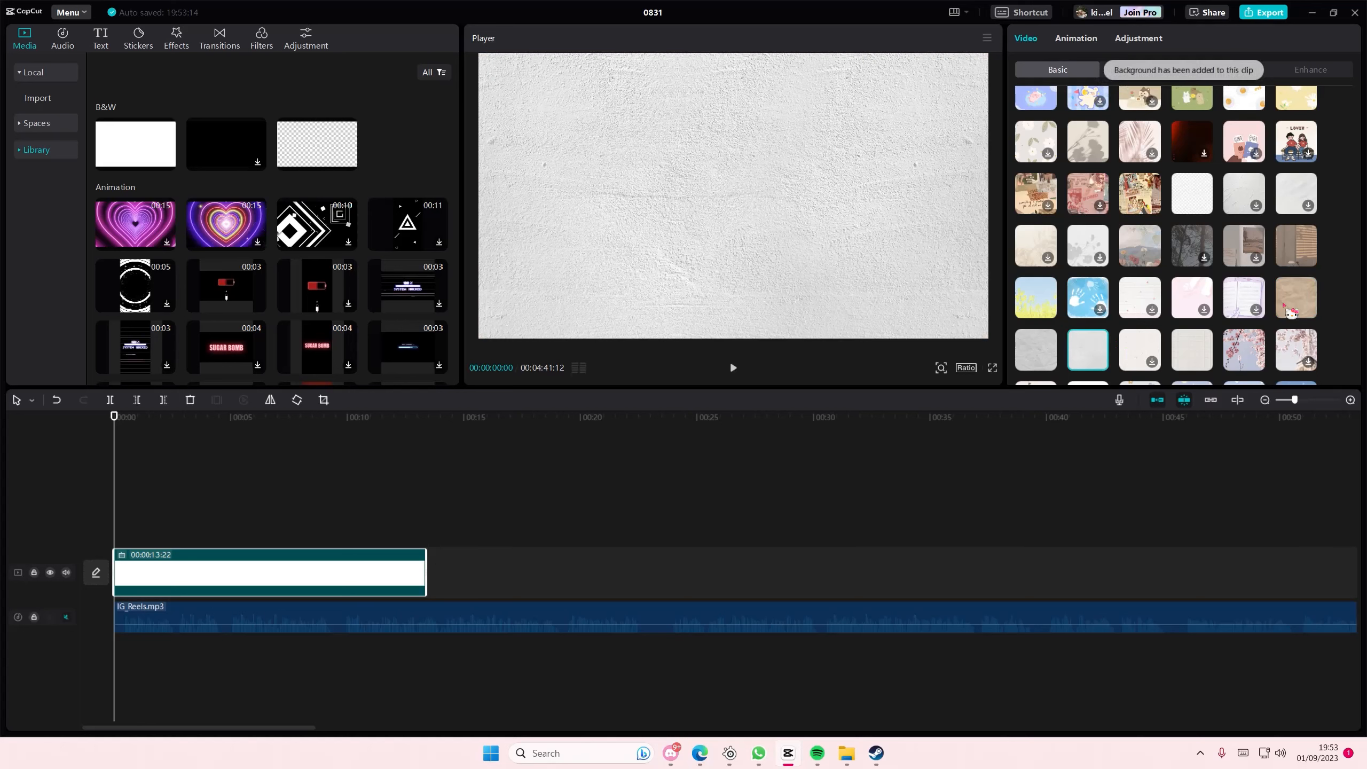
Step: Try the brown crumpled-paper canvas background on the clip, going back to the white plaster texture
click(1301, 299)
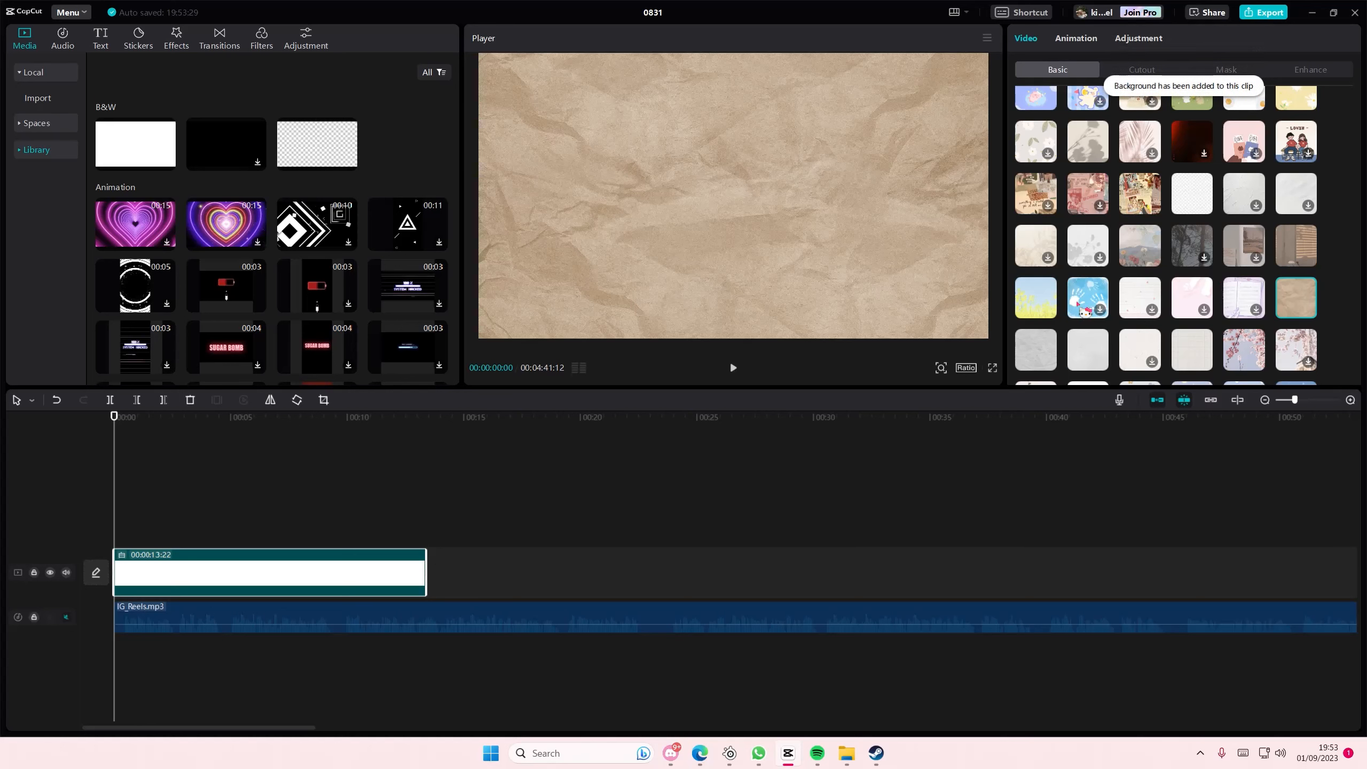
click(1091, 348)
Step: Add a default text clip above the white clip, matching its full length, and change its text to "highlight"
click(108, 37)
drag(123, 108, 419, 546)
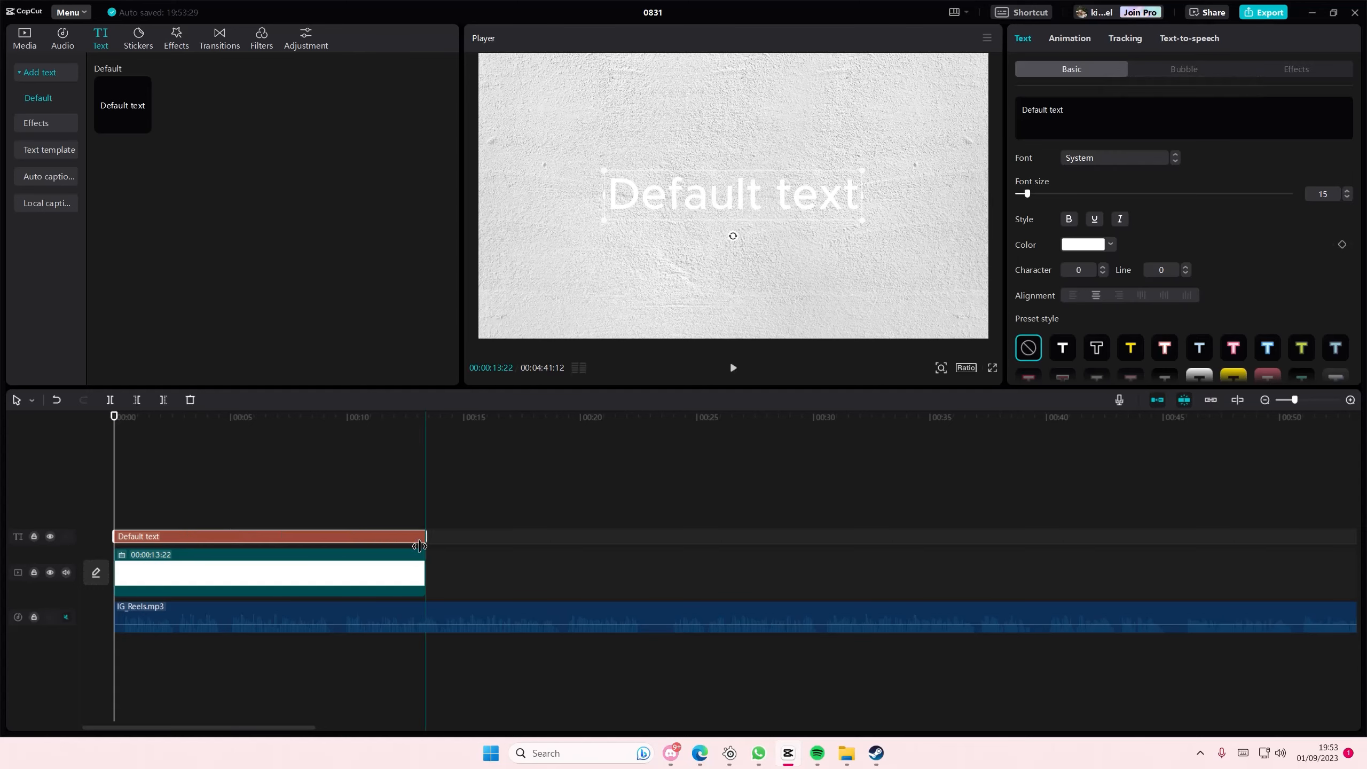
text(high)
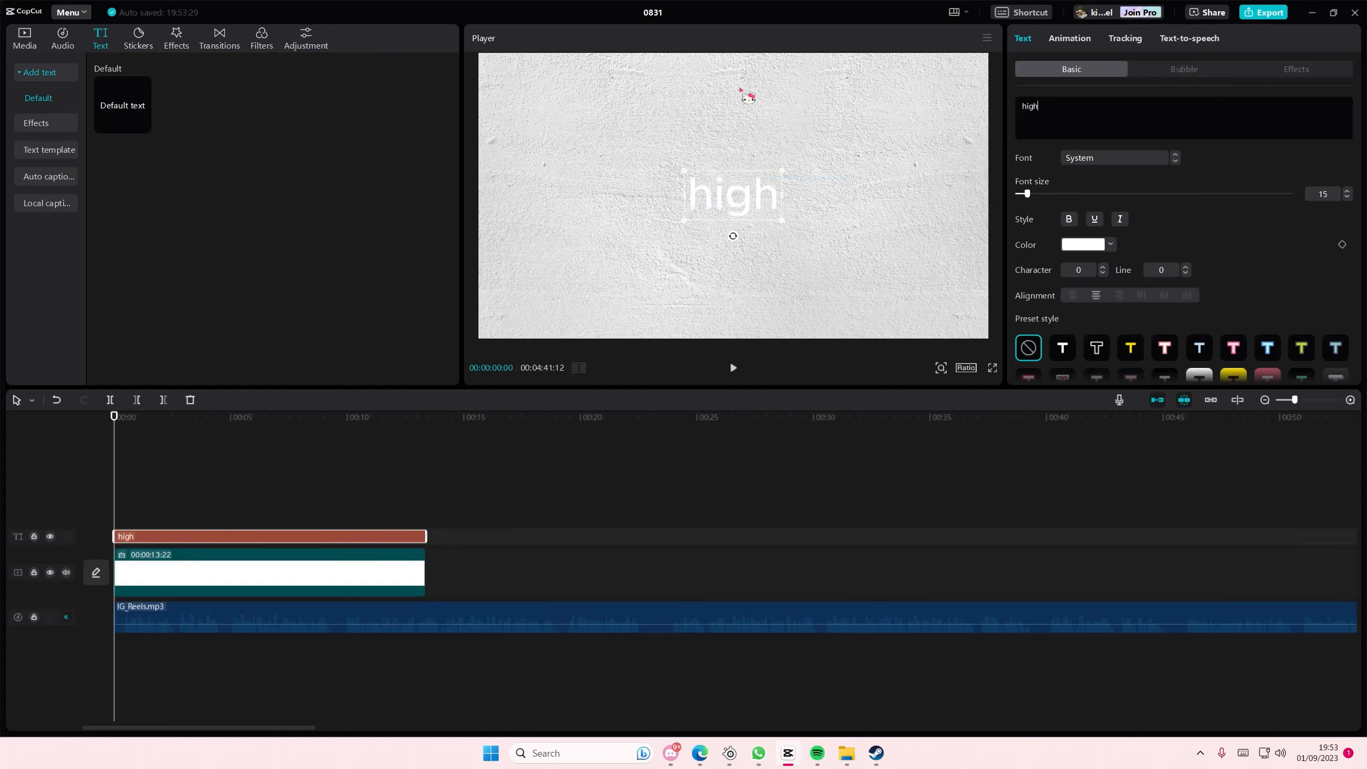
text(light)
Step: Set the font of the "highlight" text to Typer
click(1073, 162)
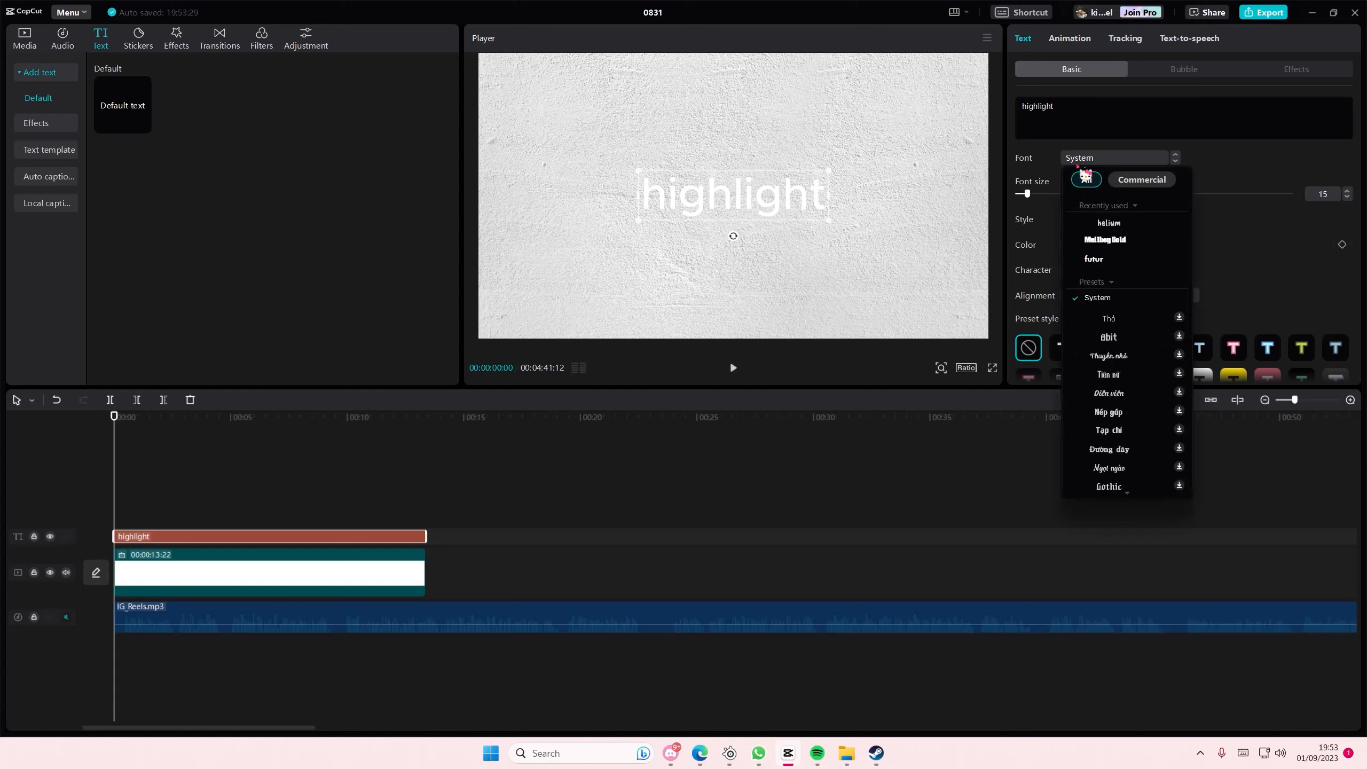
scroll(1116, 371, down, 10)
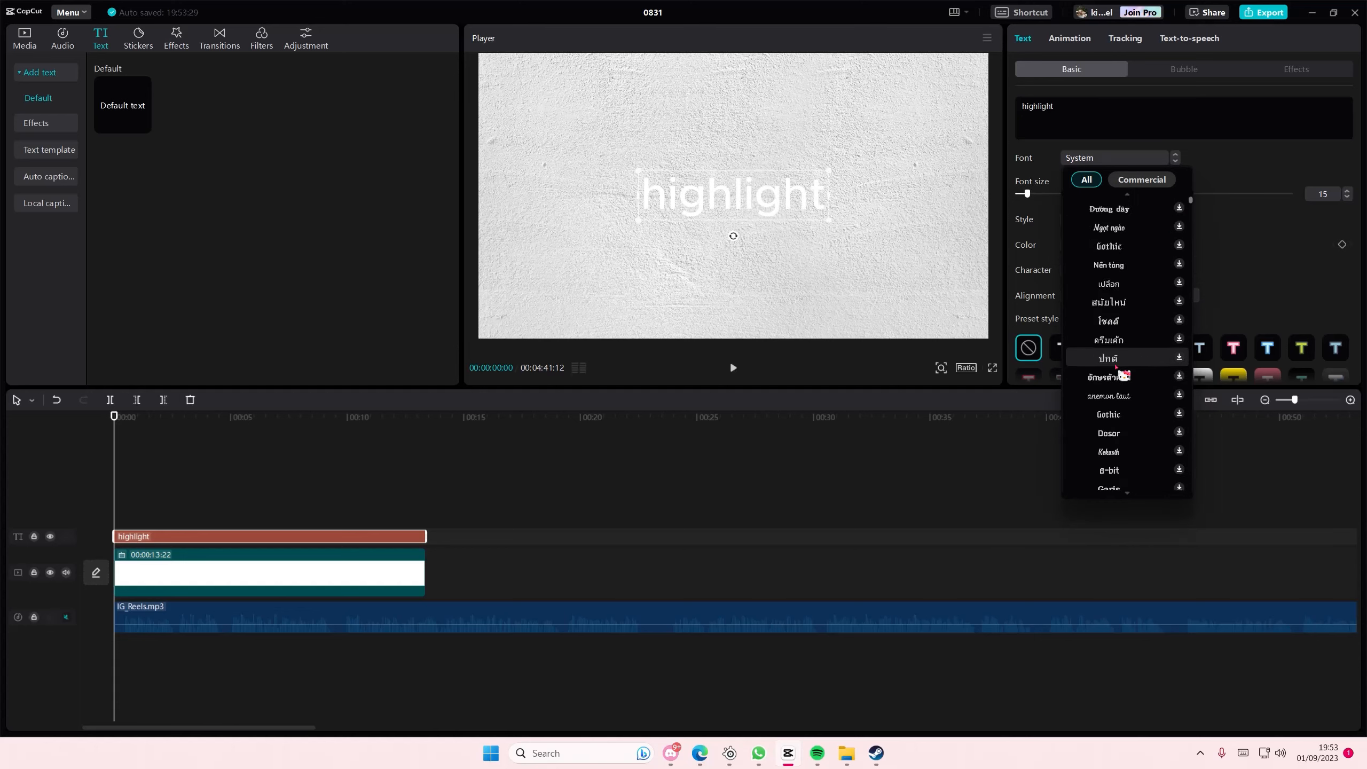
drag(1189, 211, 1188, 380)
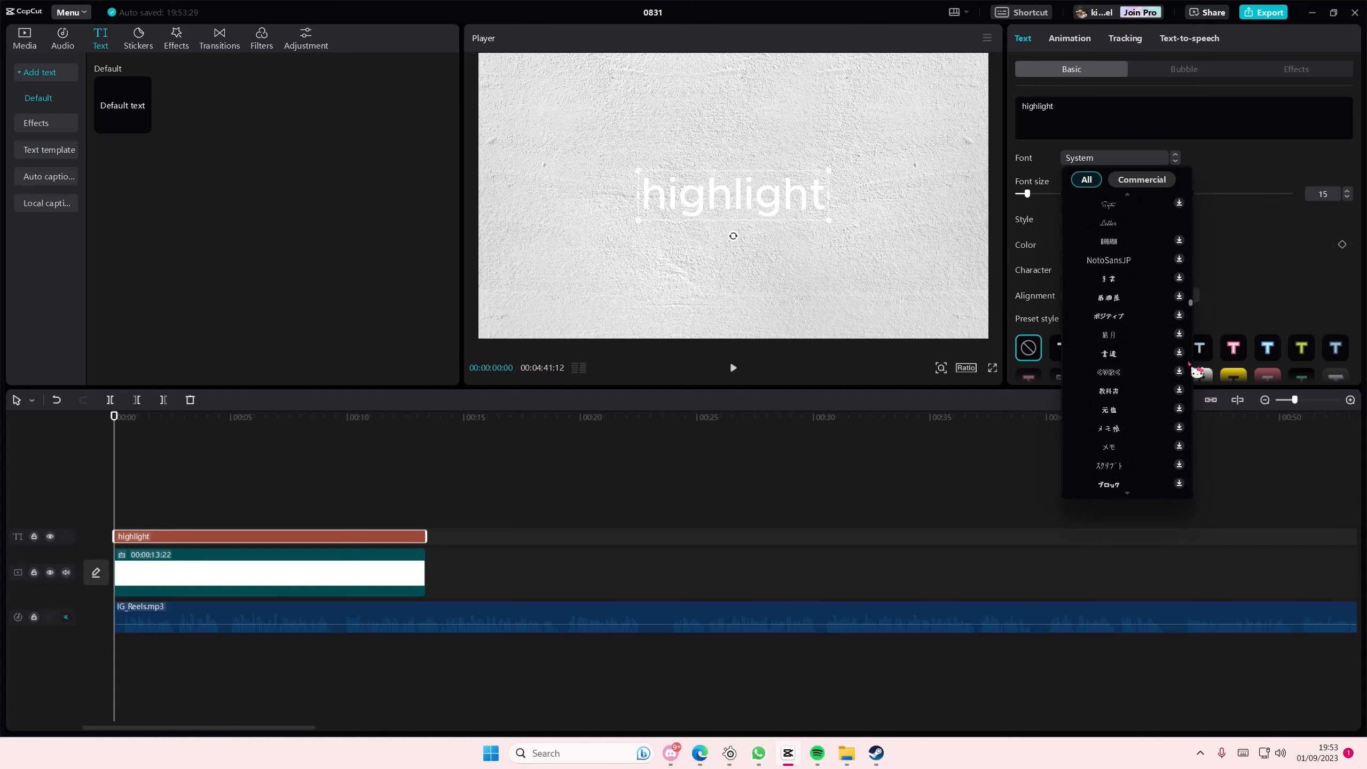
scroll(1166, 357, down, 5)
scroll(1156, 368, up, 10)
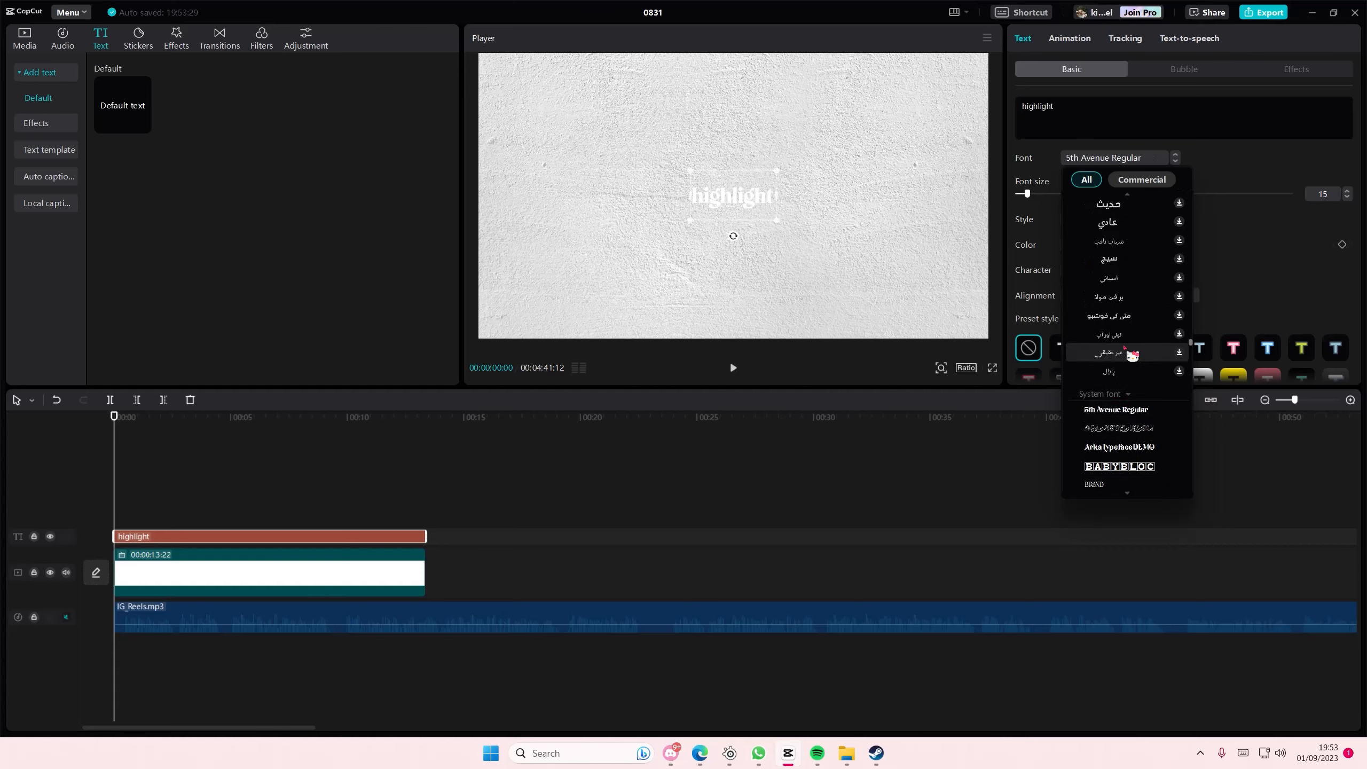
scroll(1127, 354, up, 8)
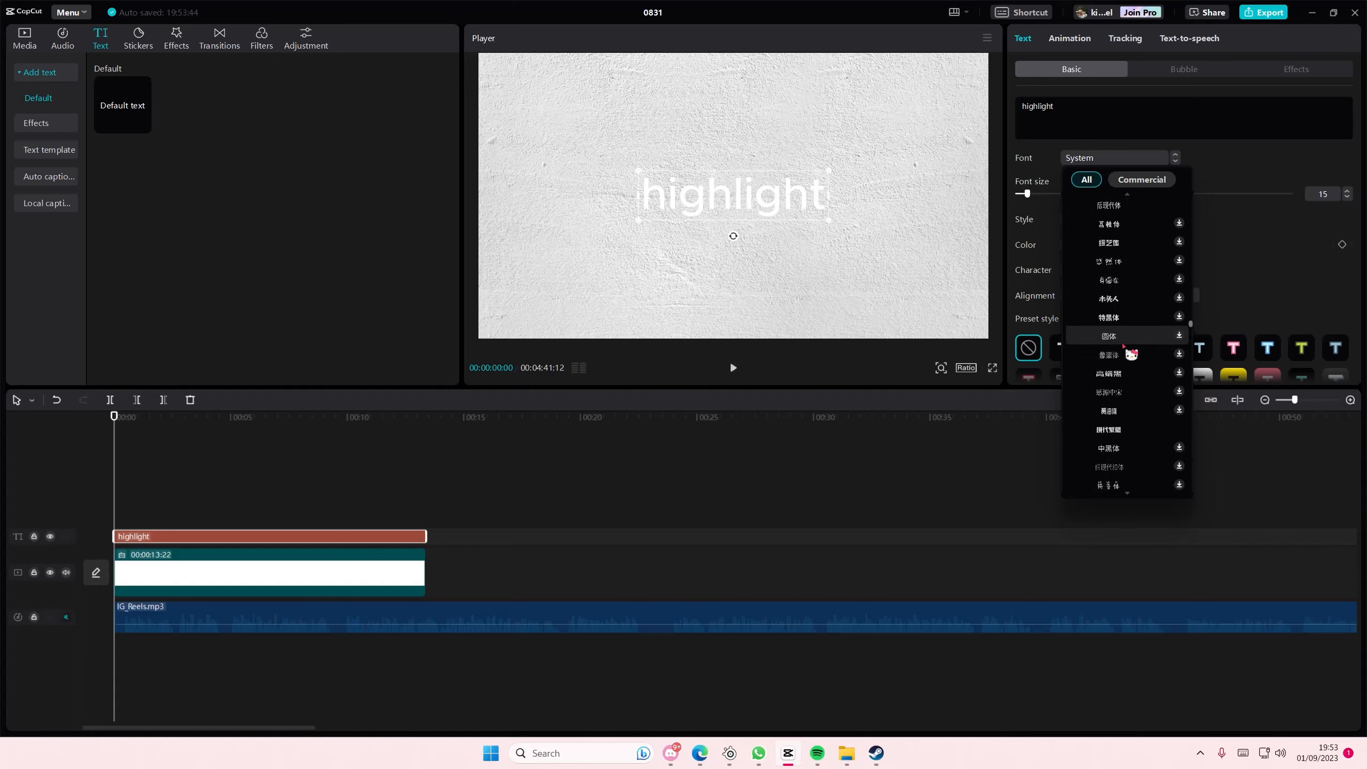
scroll(1131, 353, up, 10)
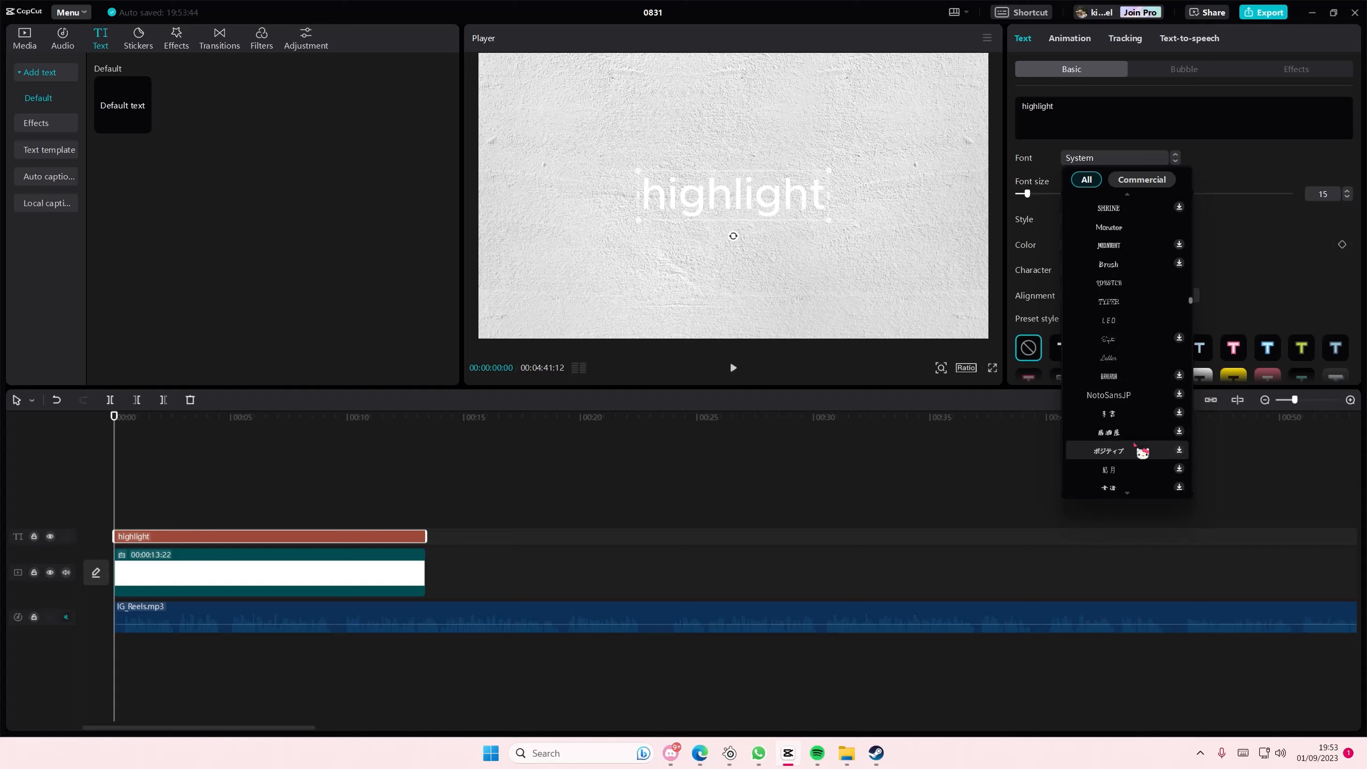
scroll(1130, 438, up, 3)
click(1124, 370)
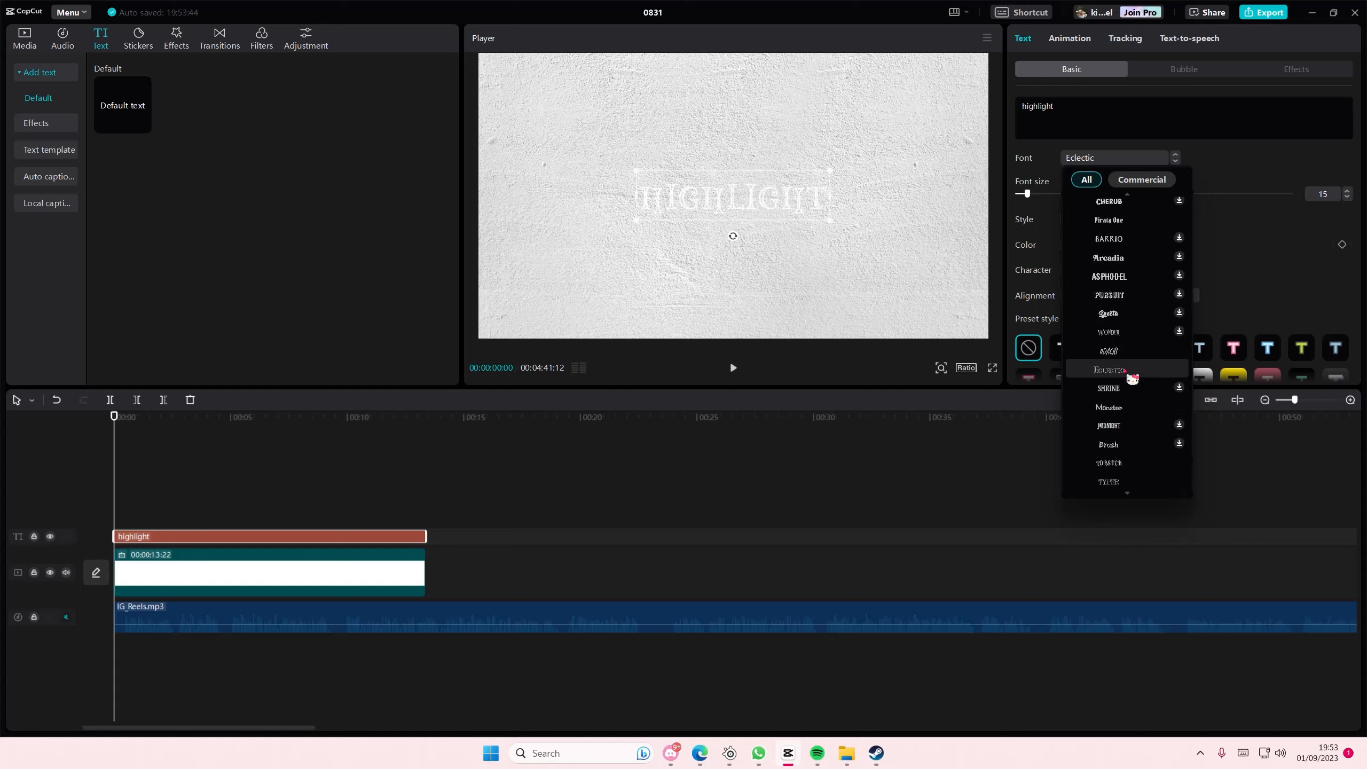
scroll(1124, 383, up, 3)
scroll(1130, 388, down, 3)
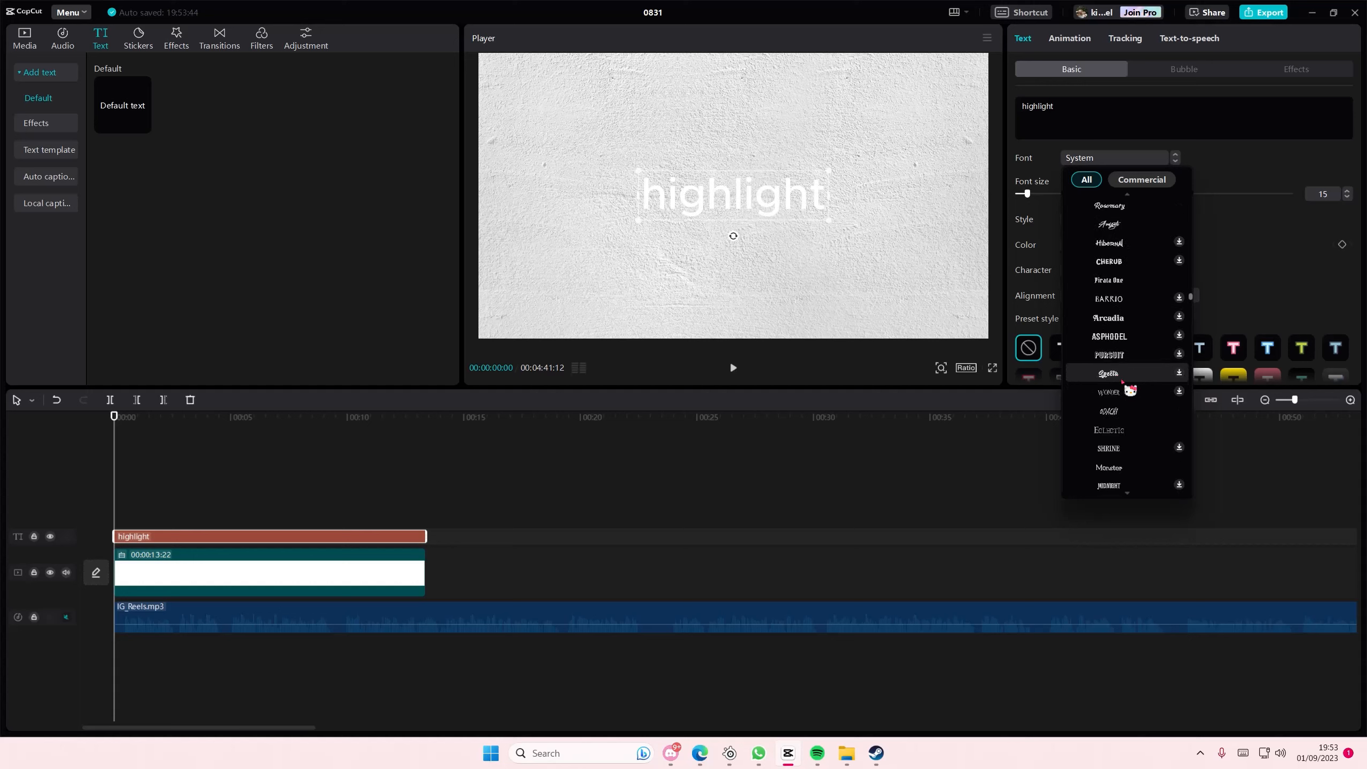
click(1129, 424)
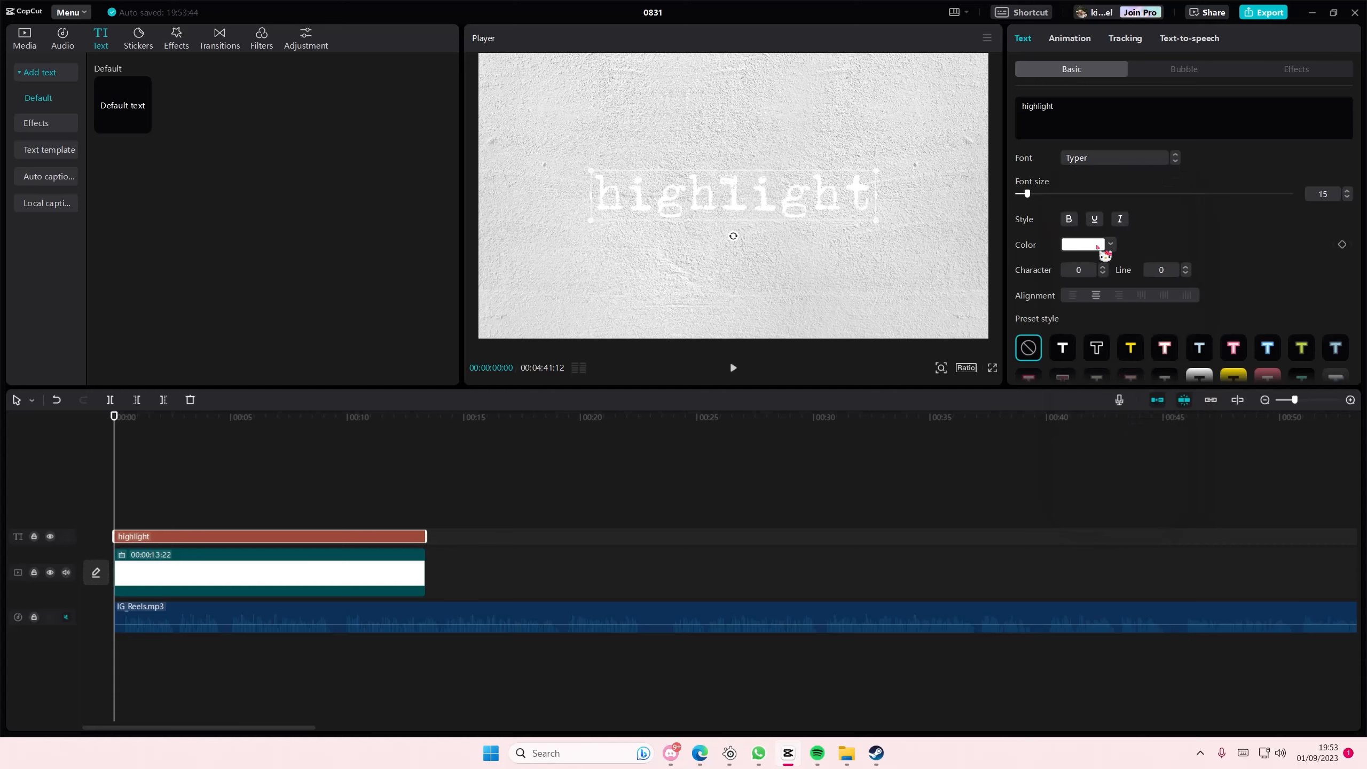
Step: Set the text color to black (000000) and enlarge the word slightly in the preview
click(1095, 246)
drag(1083, 306, 992, 386)
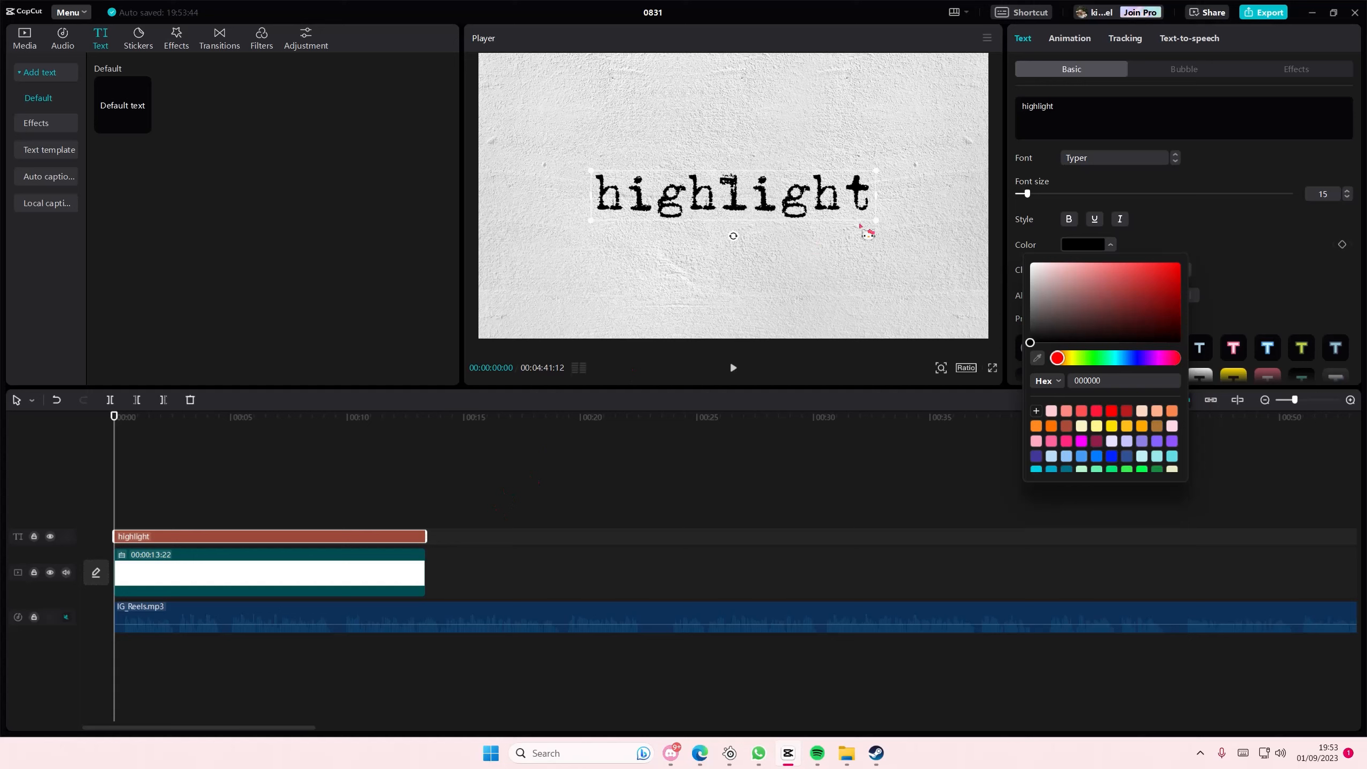
drag(875, 225, 915, 250)
click(235, 448)
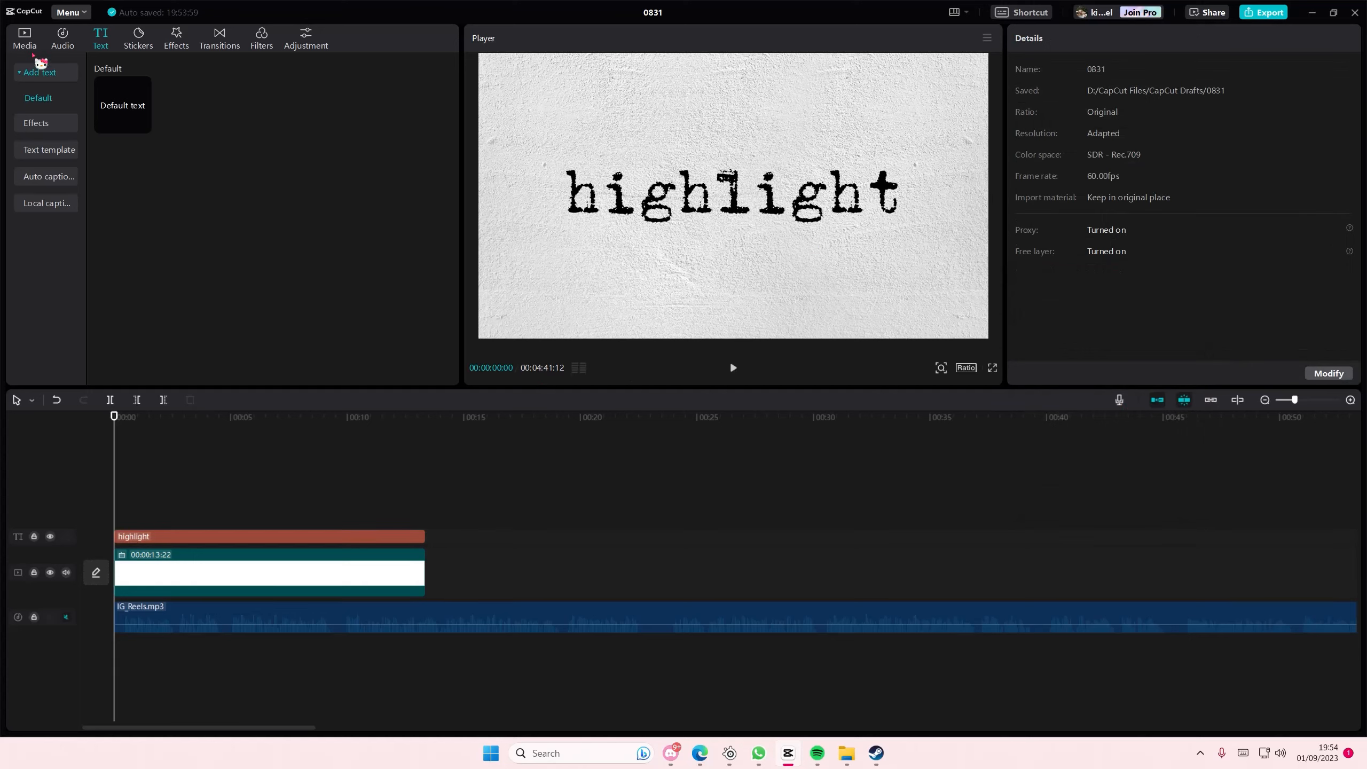
Step: Add another white clip from the library and place it directly after the first clip, extended to 00:00:13:42
click(24, 40)
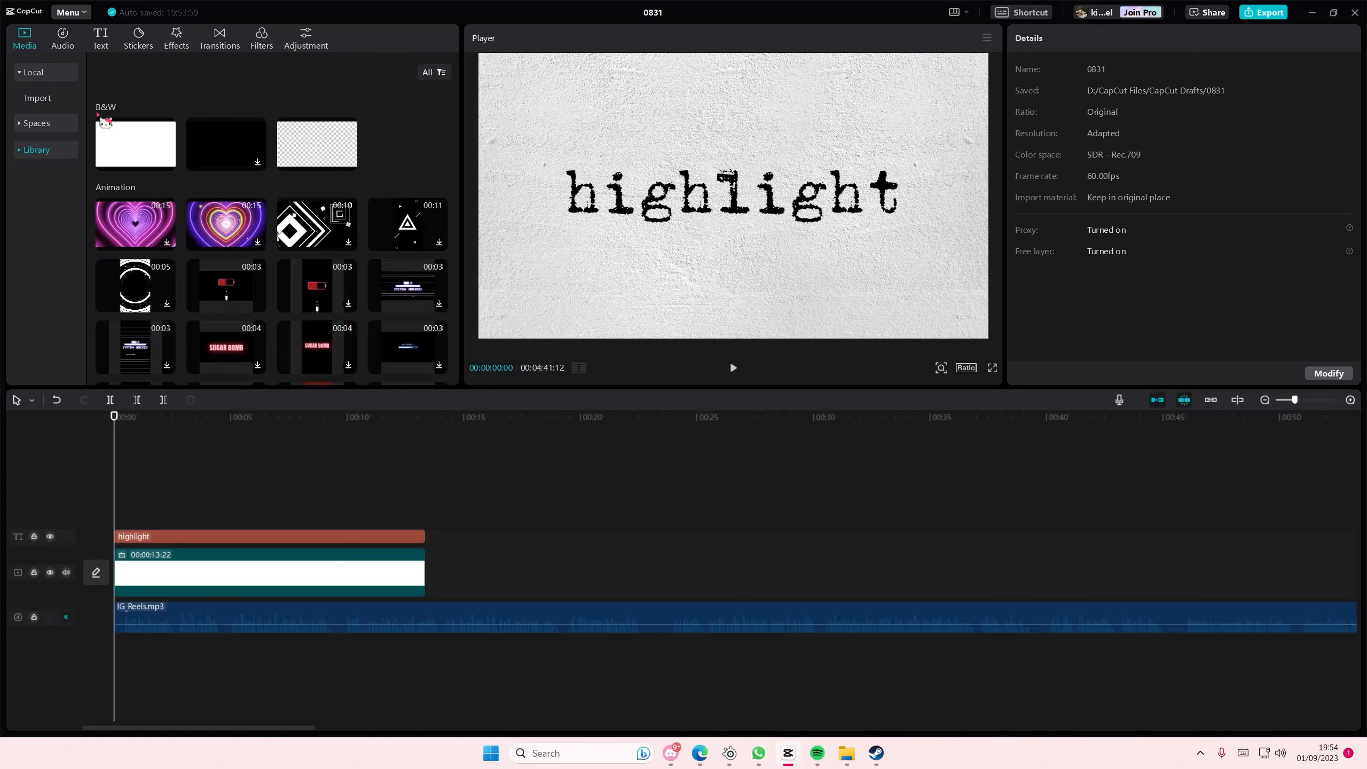
drag(106, 123, 116, 506)
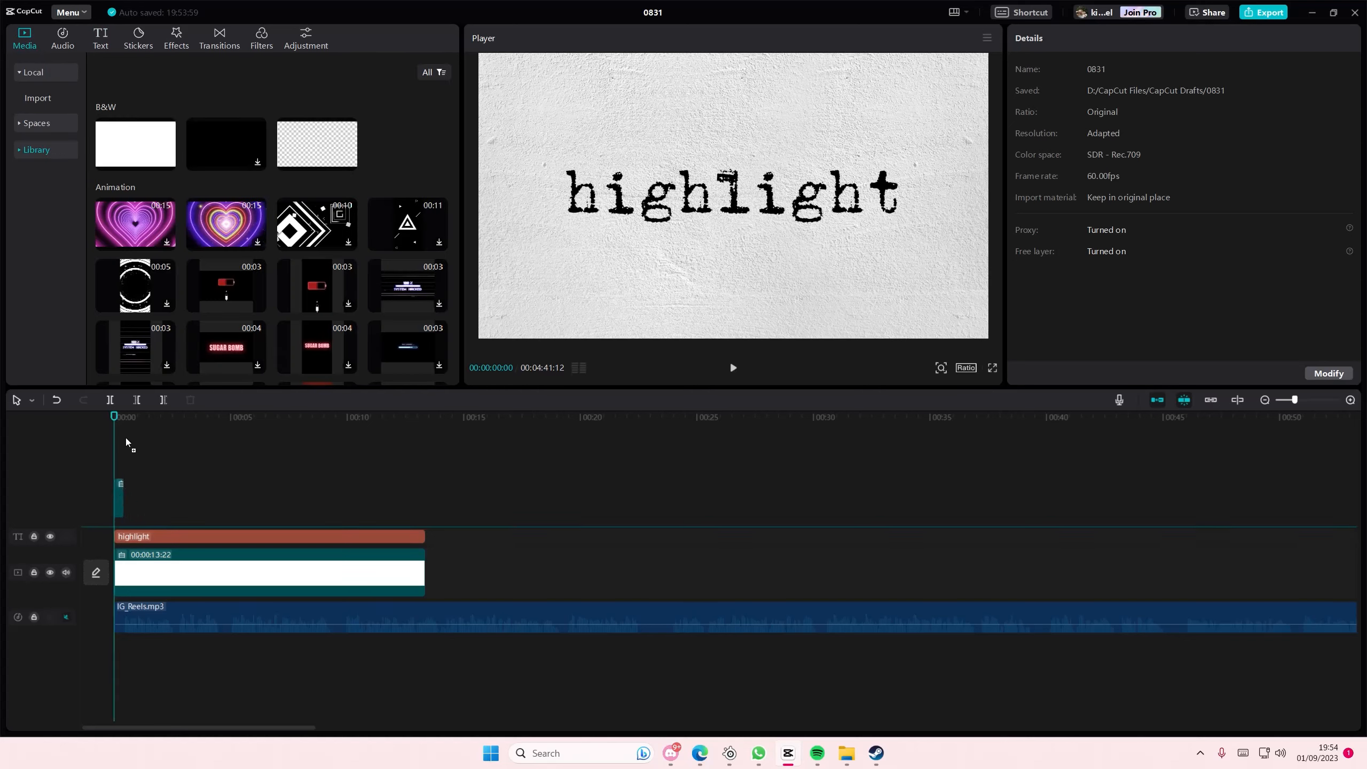
drag(126, 443, 434, 510)
click(330, 460)
click(350, 500)
drag(276, 506, 114, 506)
drag(421, 518, 745, 581)
Step: Move the second white clip's image out of the frame, to position X 58, Y -2475
click(549, 518)
click(563, 555)
drag(764, 205, 771, 521)
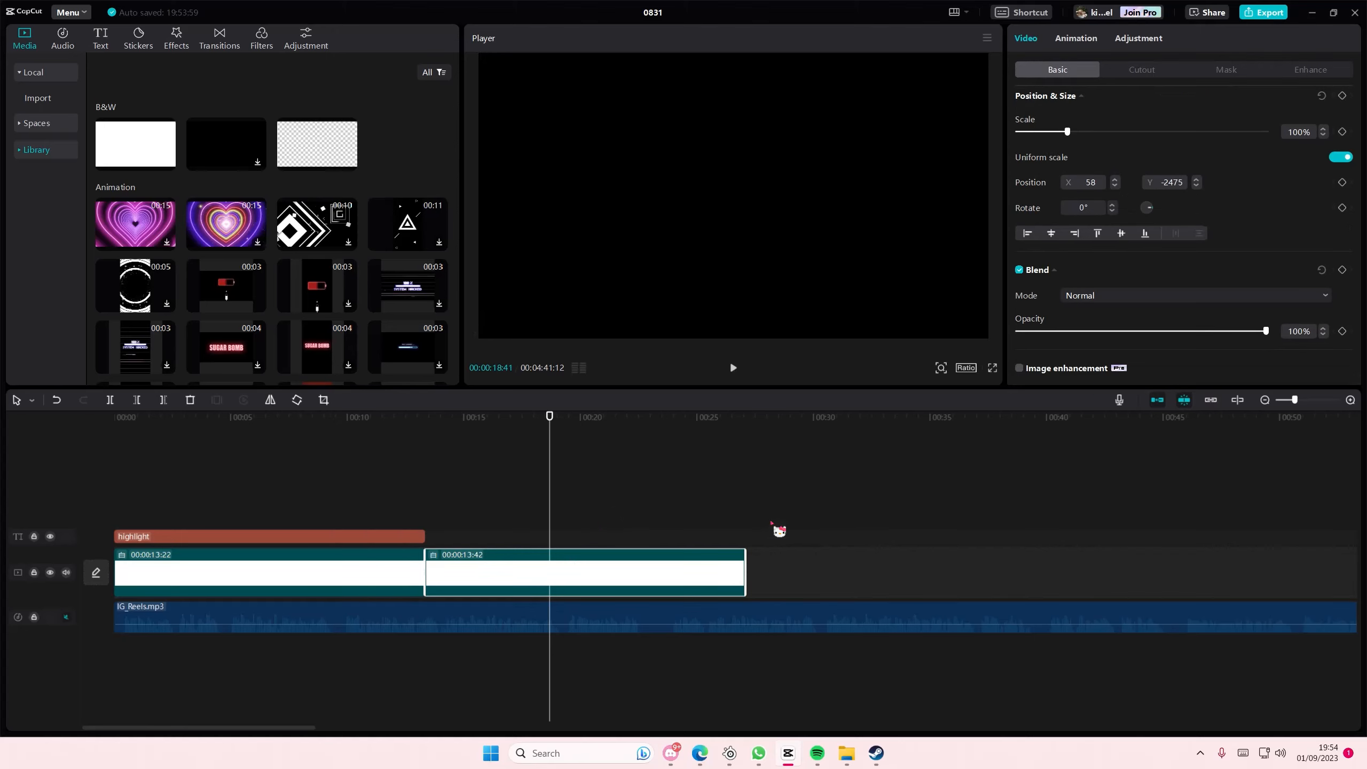
Step: Set the second clip's canvas to a solid magenta color (FE00FF)
scroll(1071, 368, down, 3)
click(1069, 370)
click(1070, 412)
scroll(1087, 364, up, 1)
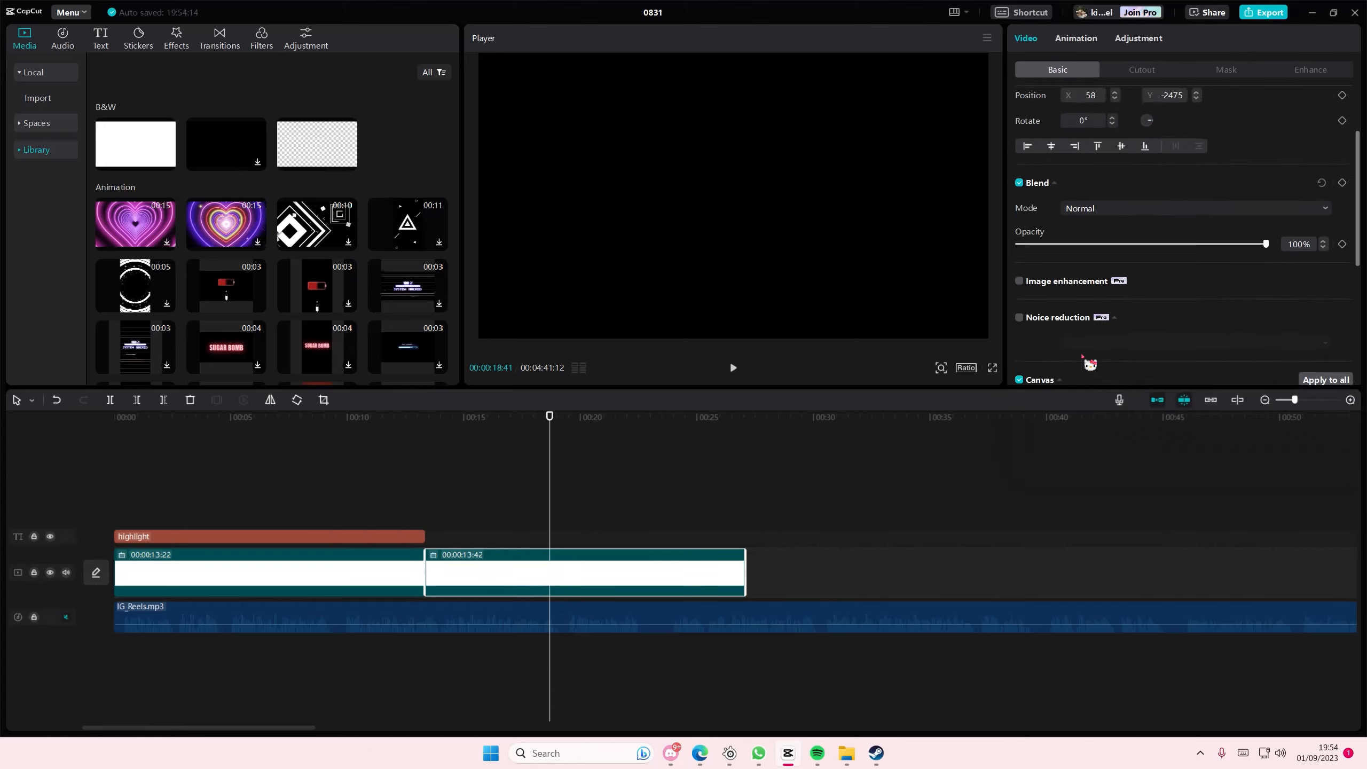
scroll(1090, 365, down, 5)
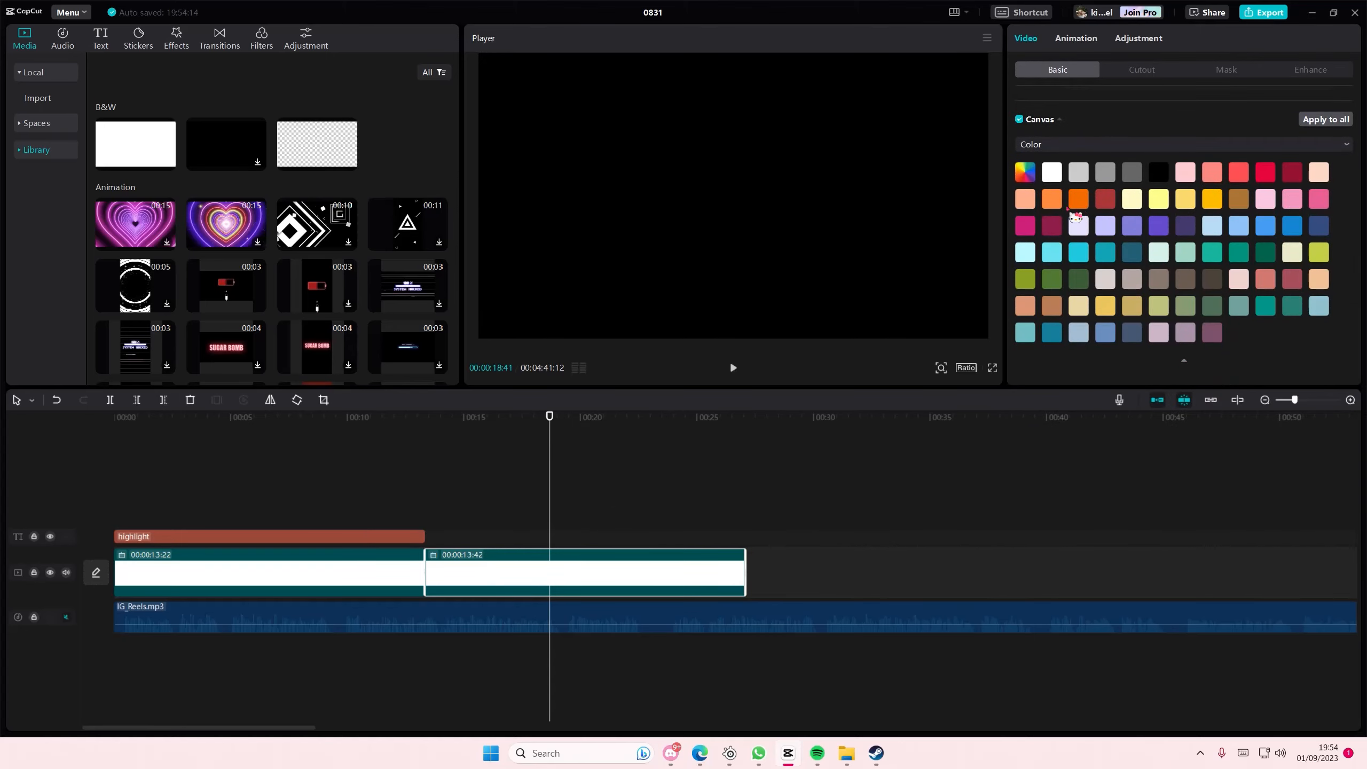
click(1034, 228)
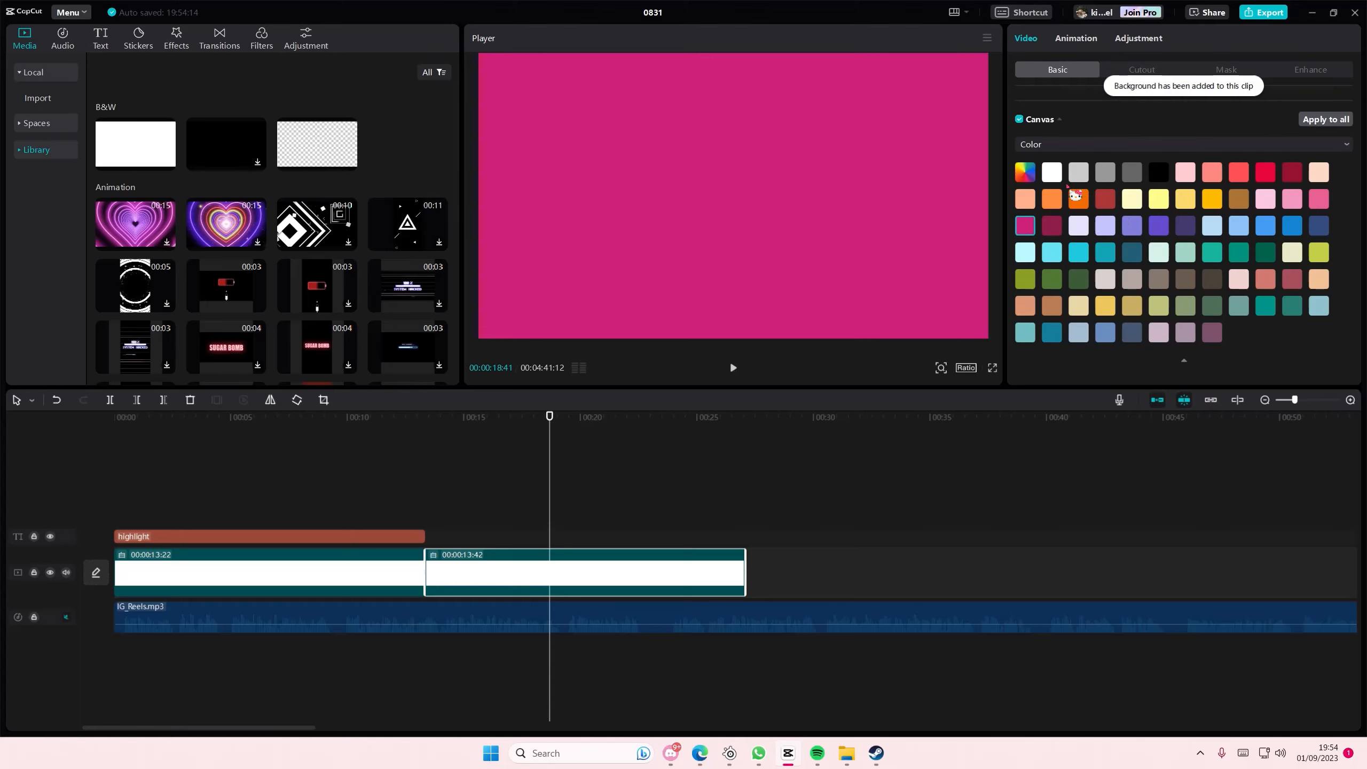
click(1213, 199)
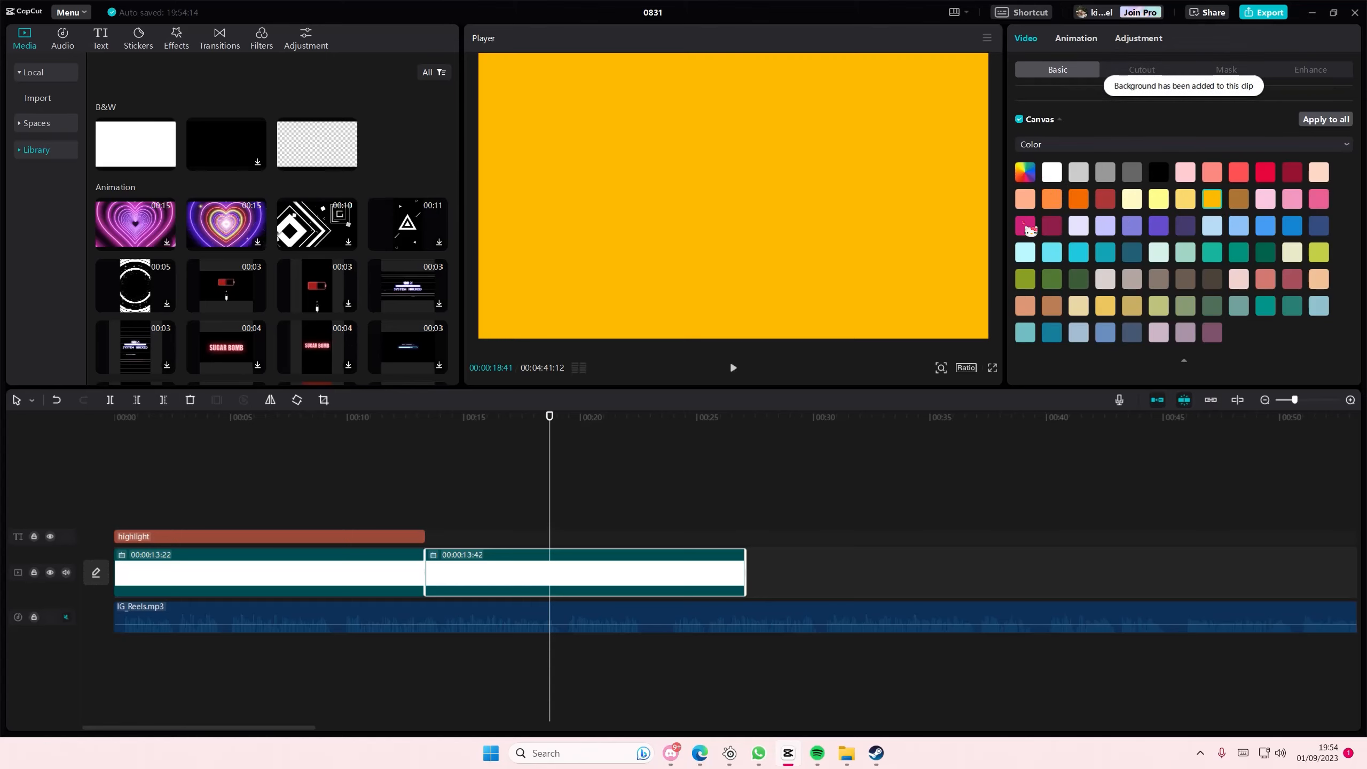
click(1025, 174)
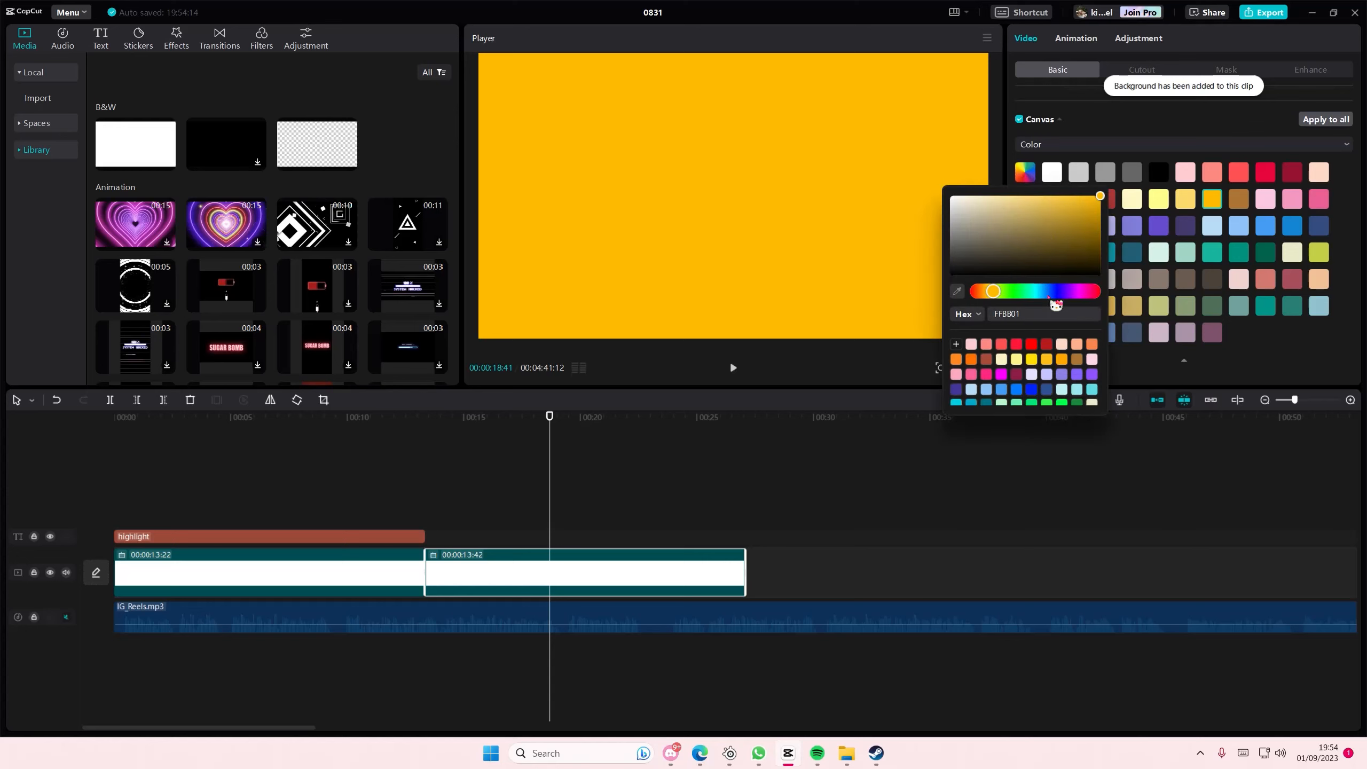
click(1004, 377)
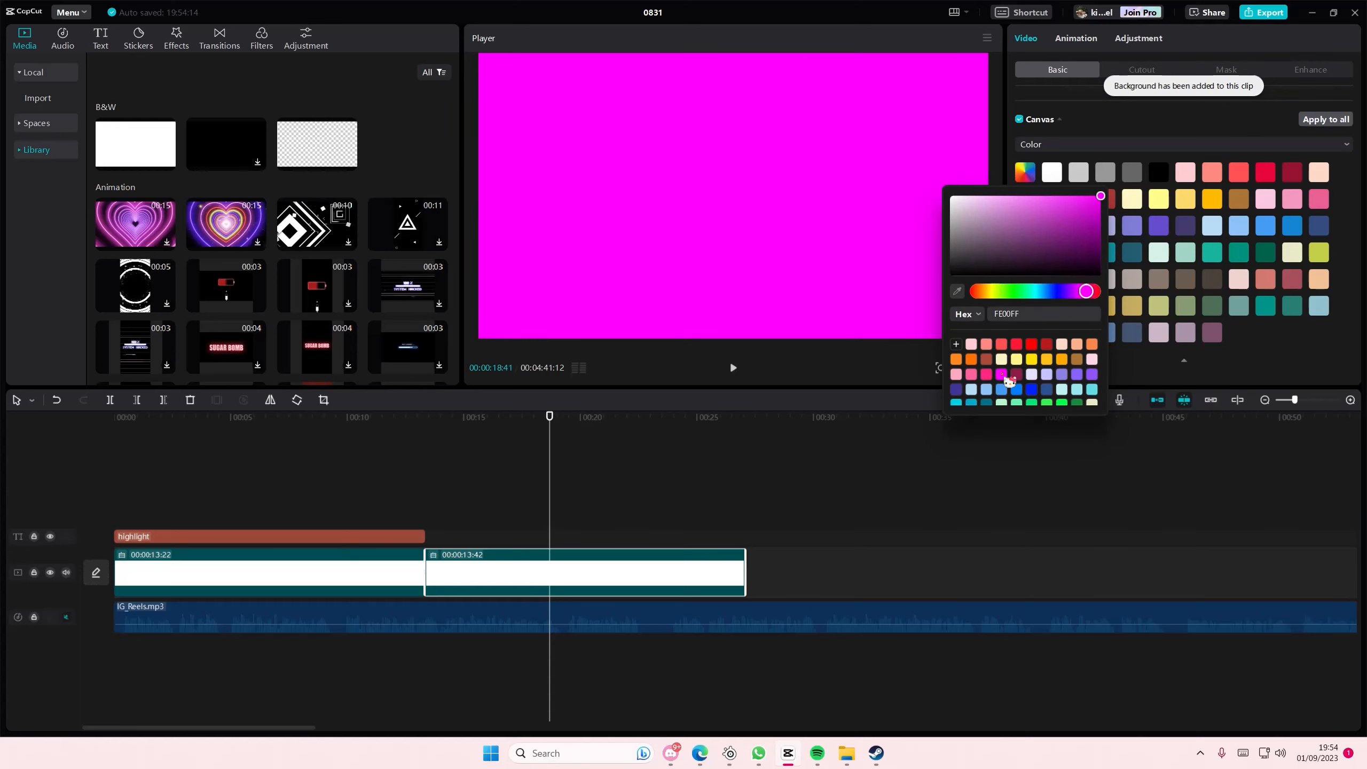
Step: Export a still frame of the magenta clip as the 4K JPEG "0831", importing it into the project
click(699, 500)
click(699, 563)
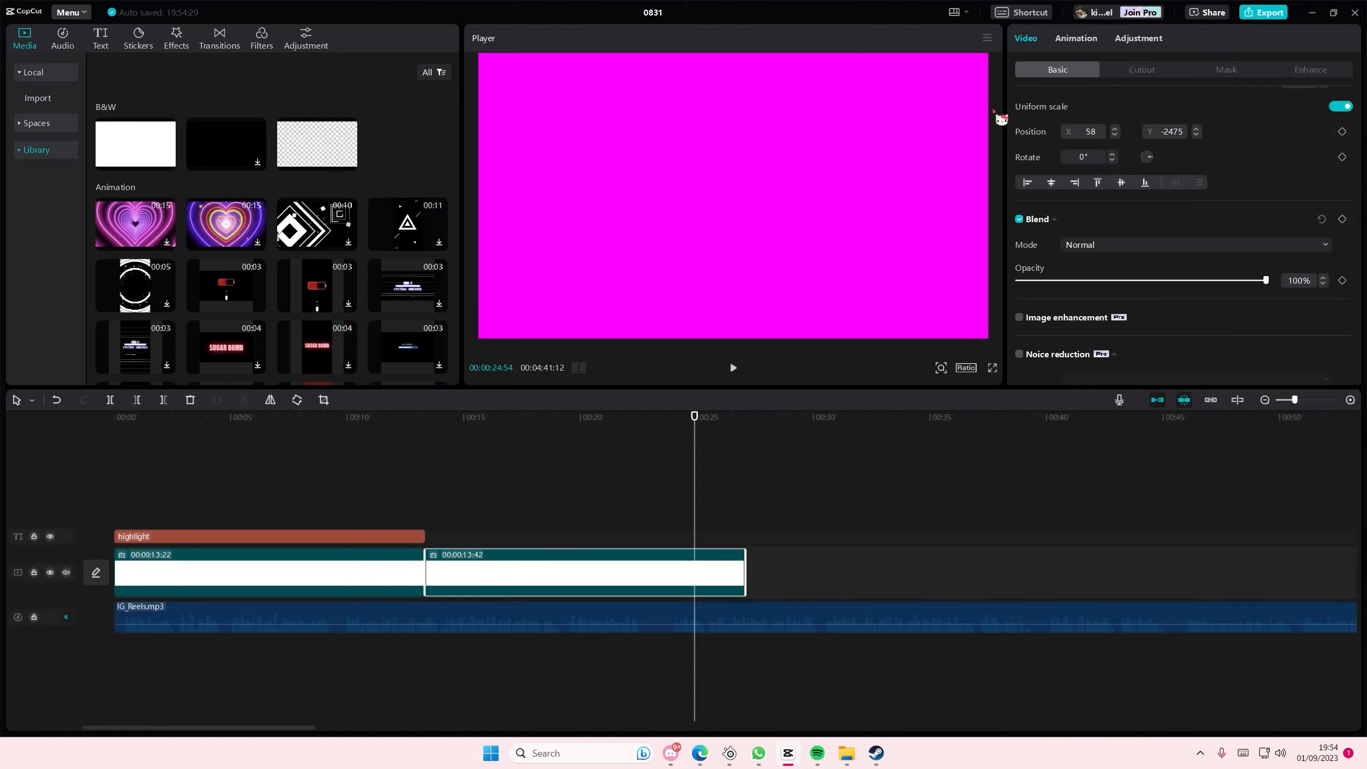
scroll(1150, 323, down, 5)
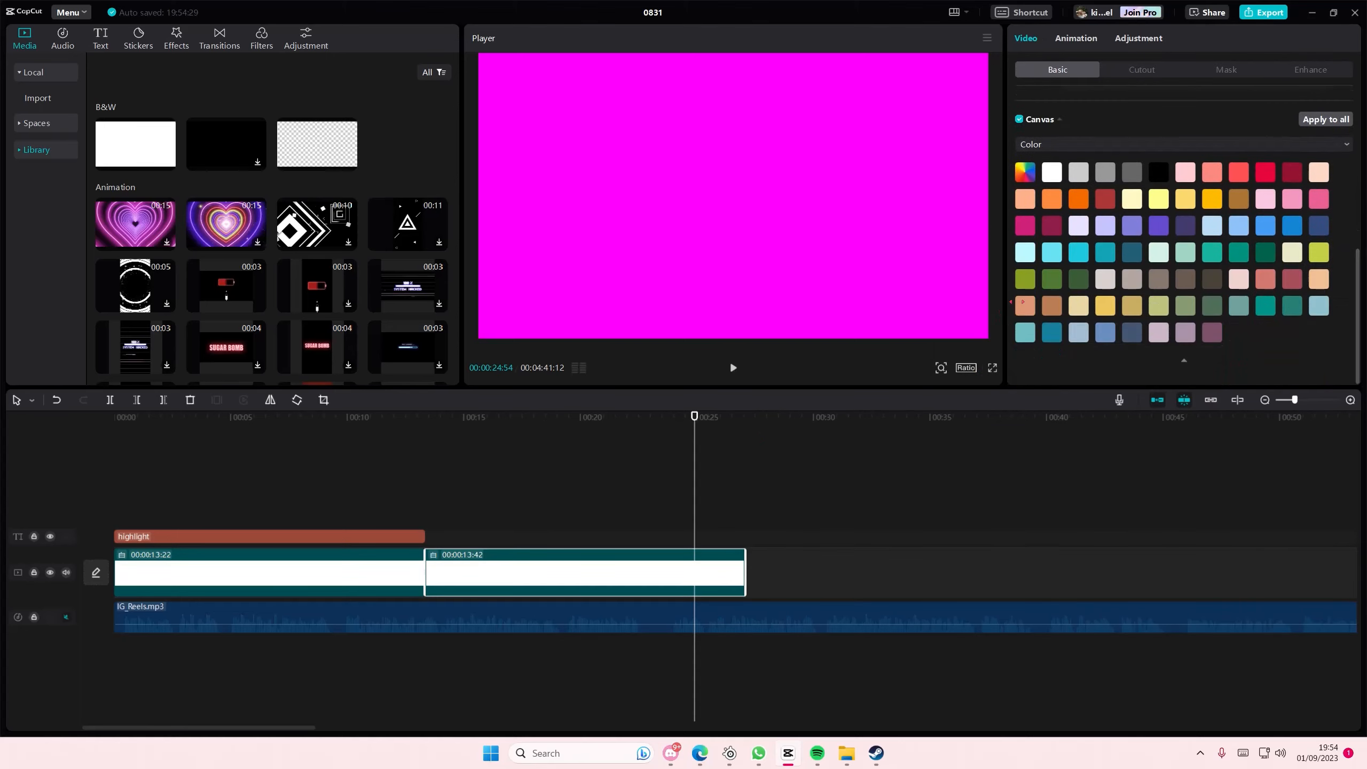
click(986, 39)
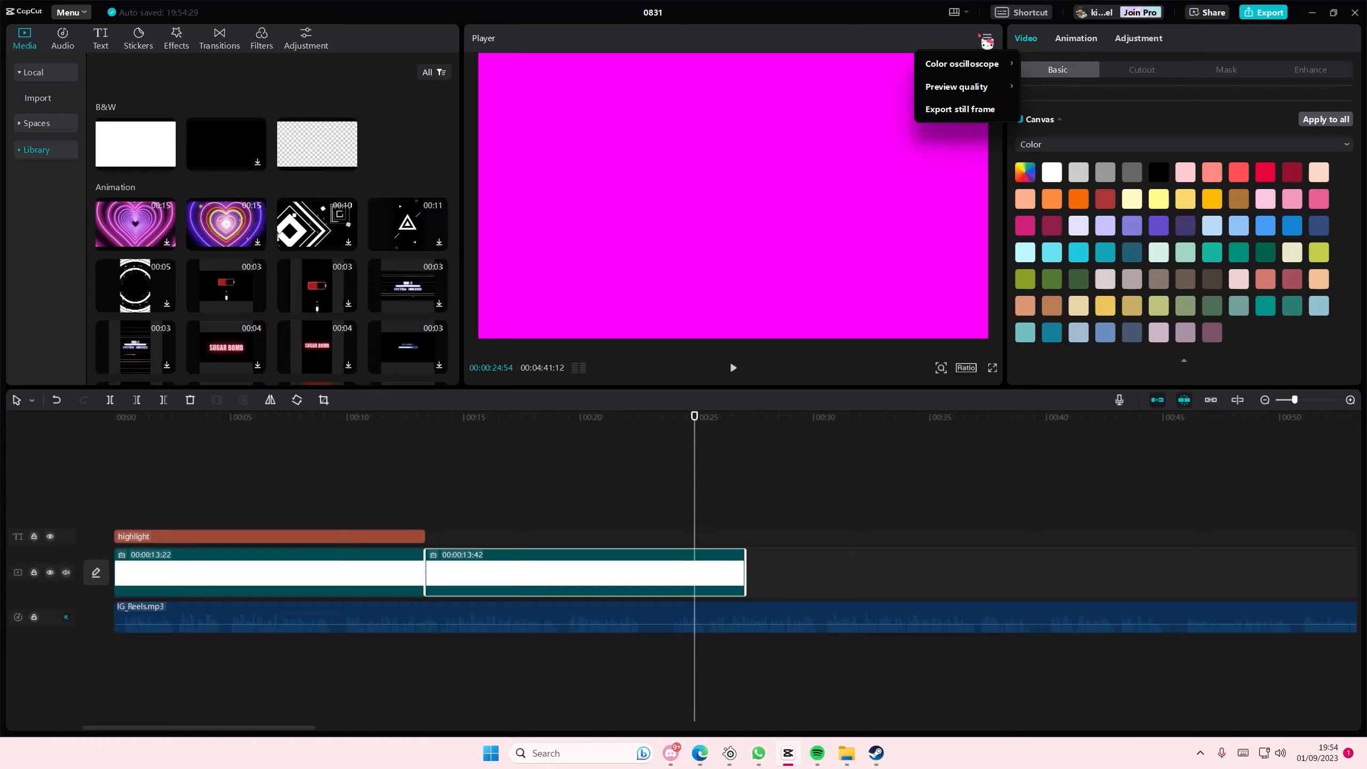
click(988, 113)
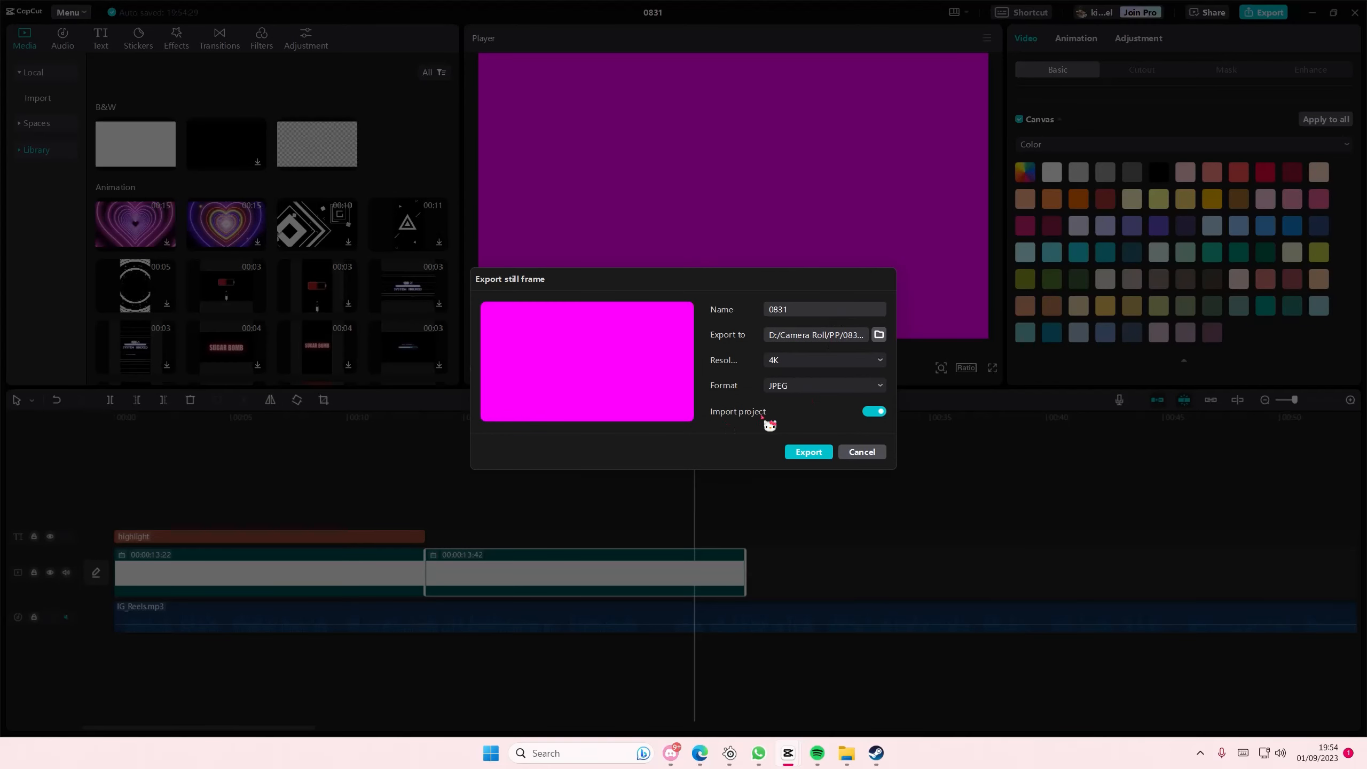
click(827, 452)
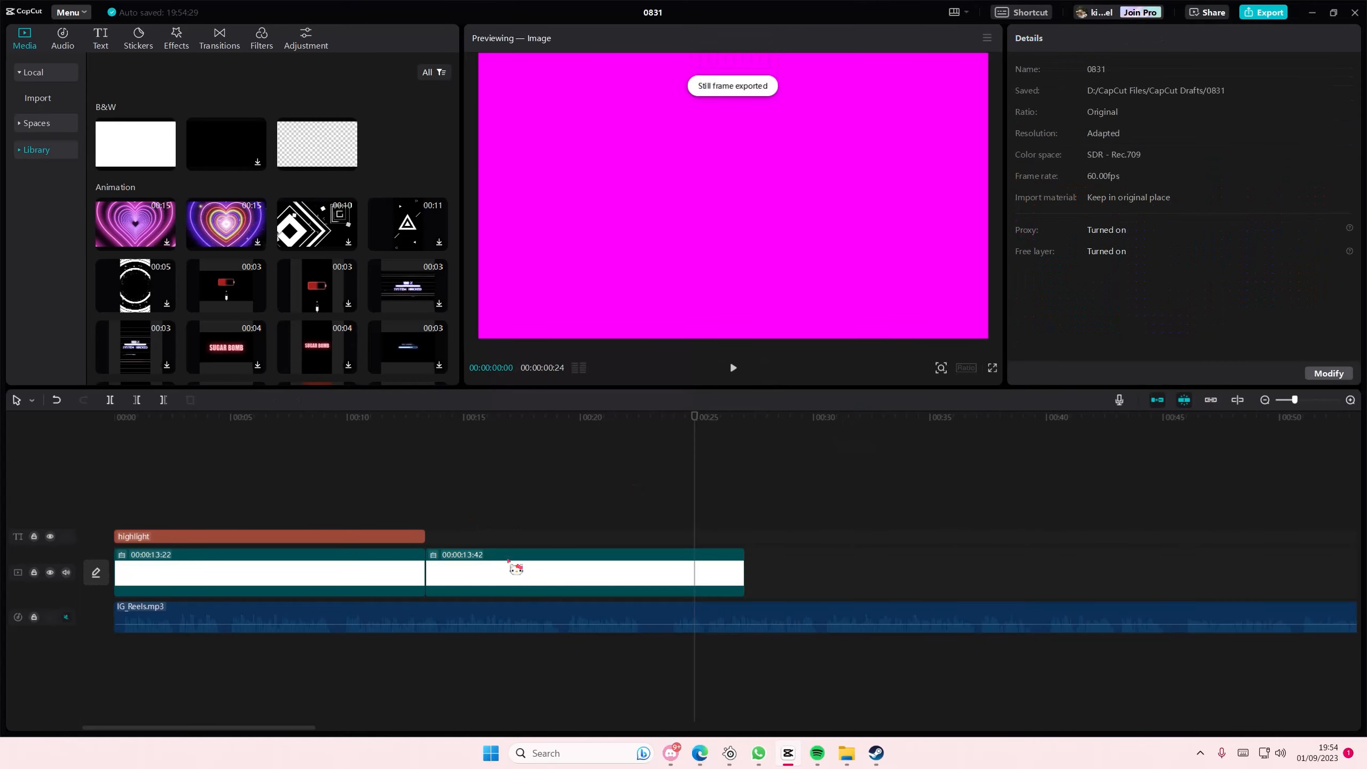
Step: Replace the magenta canvas clip with the exported 0831.jpg, placed above the text and spanning the text's full duration
click(512, 568)
key(Delete)
click(44, 75)
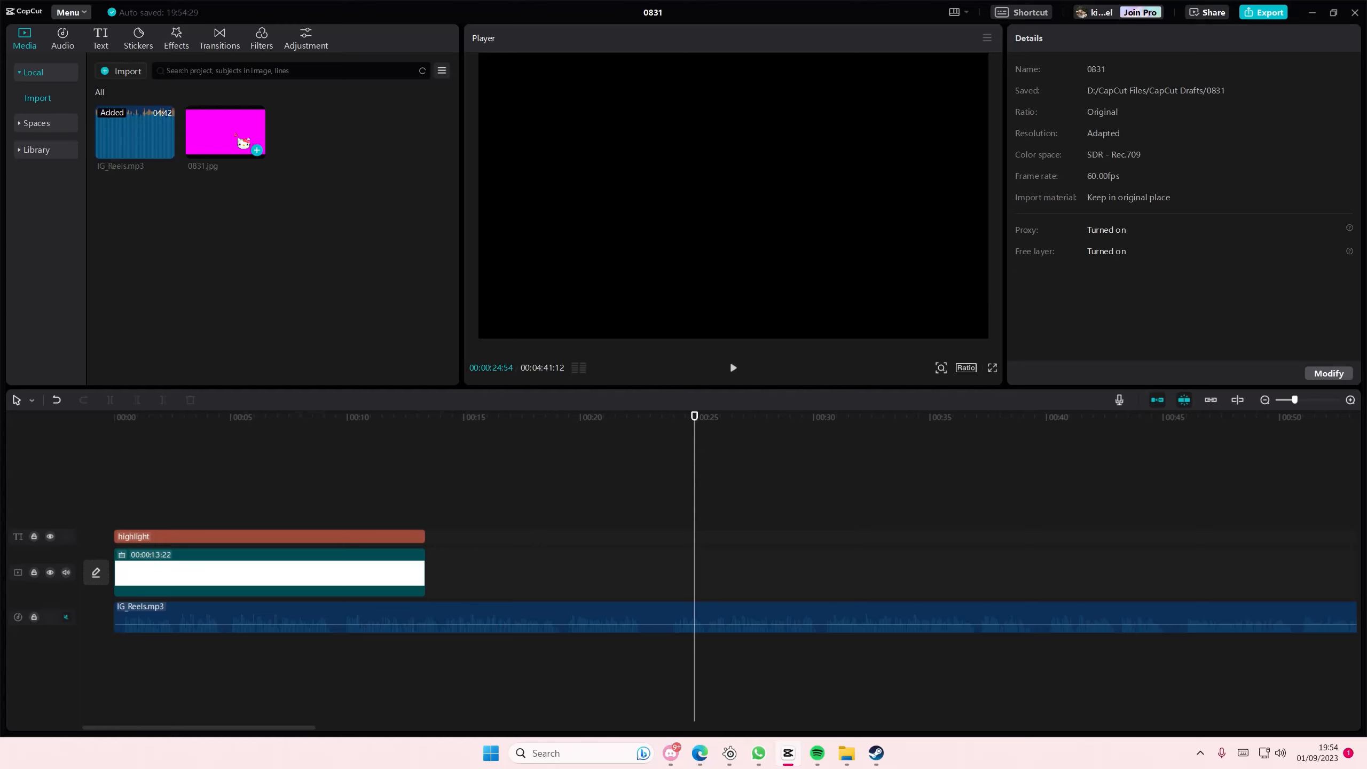
drag(244, 140, 426, 505)
drag(132, 503, 113, 503)
click(153, 452)
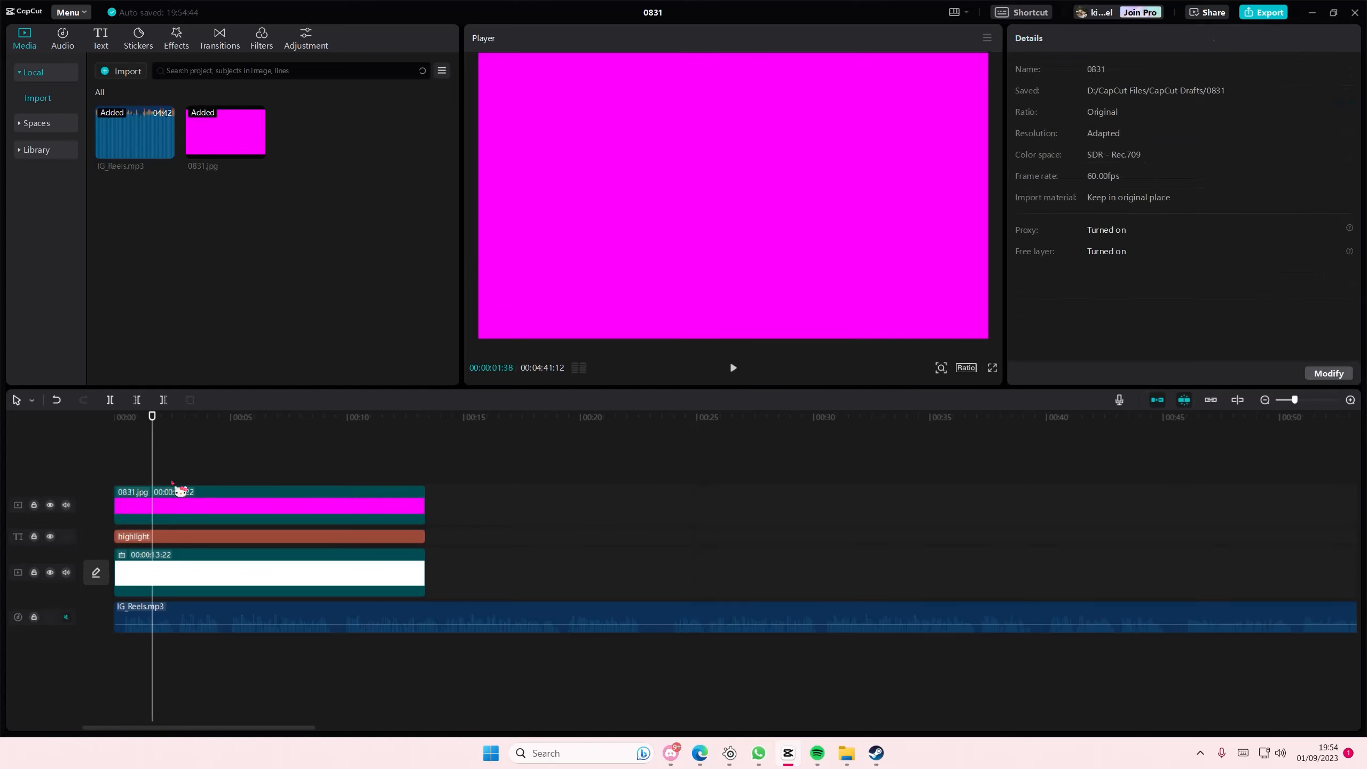
Step: Crop the magenta 0831.jpg image to a wide horizontal strip using a free crop ratio
click(173, 490)
click(1232, 73)
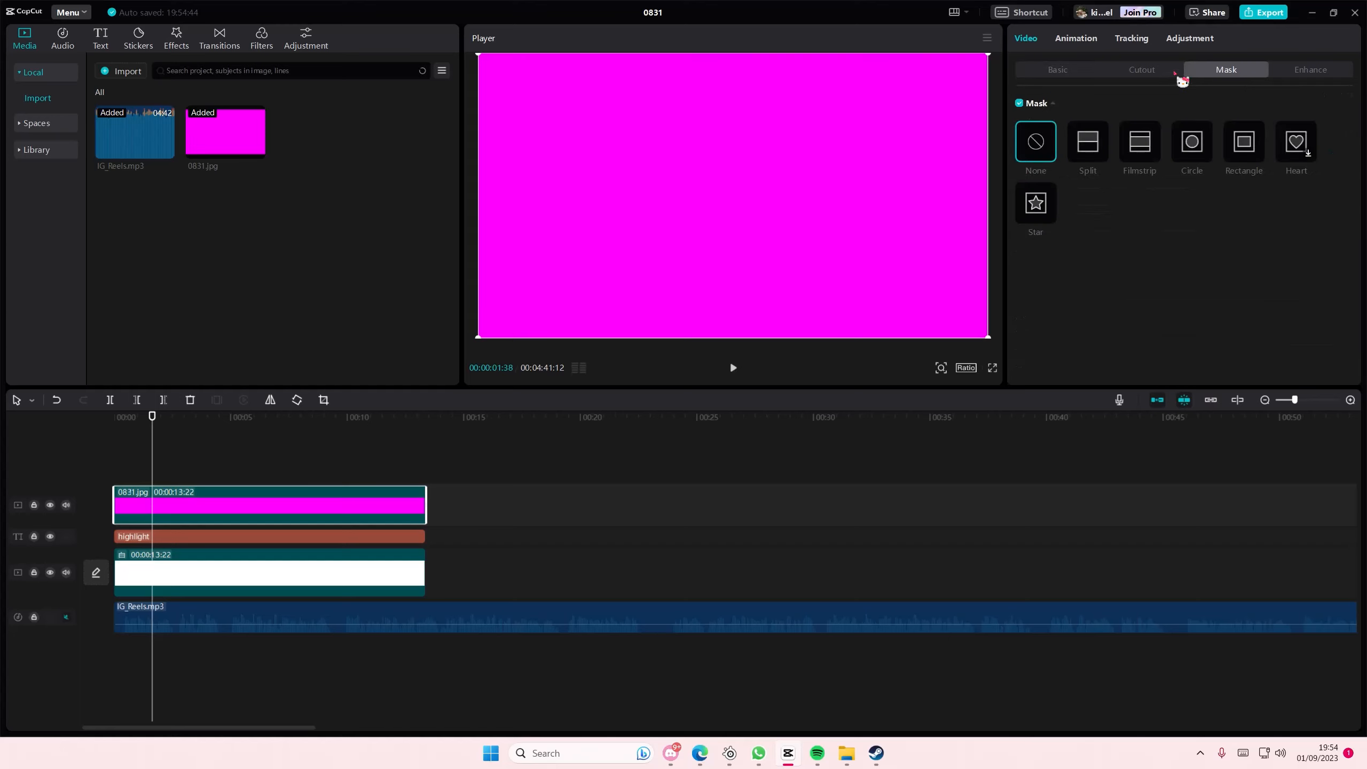
click(1071, 72)
click(323, 399)
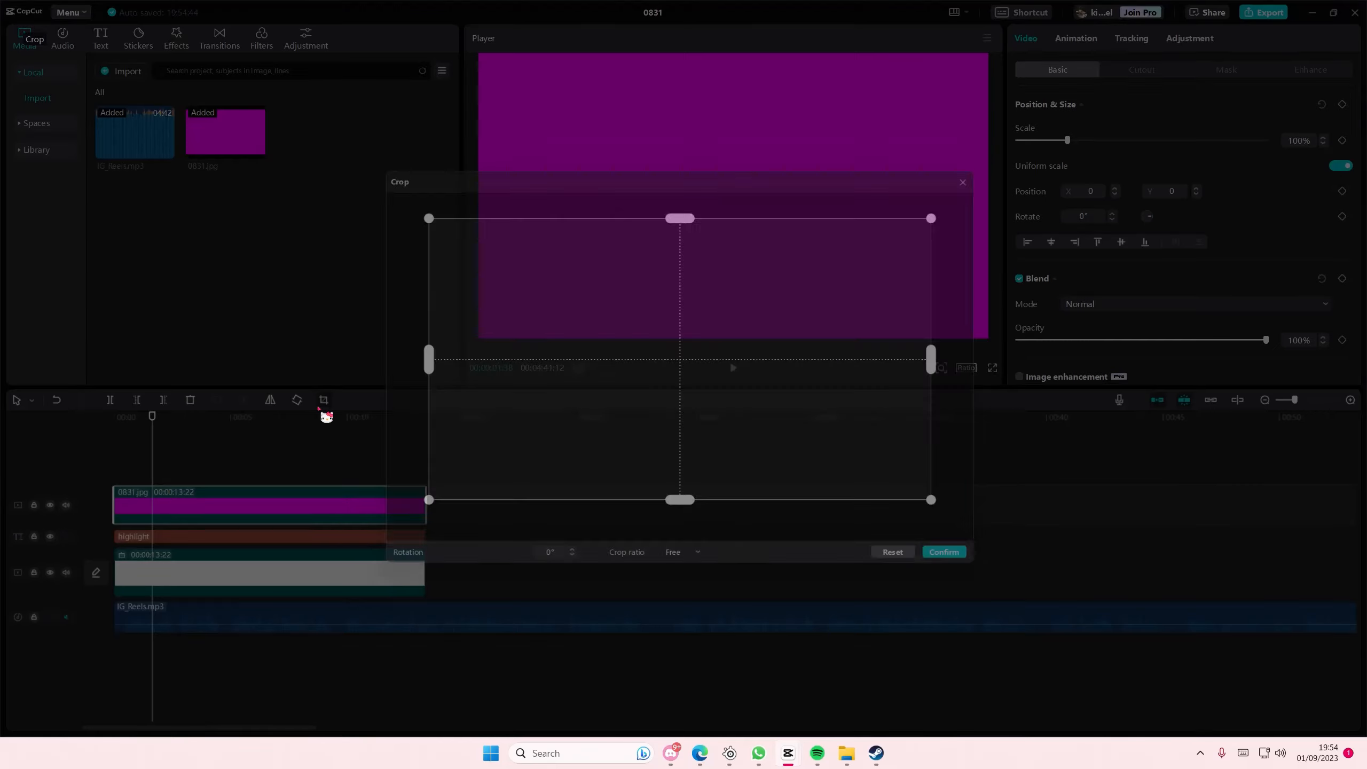
drag(683, 211, 678, 334)
drag(667, 516, 689, 401)
drag(970, 359, 791, 356)
drag(610, 393, 614, 383)
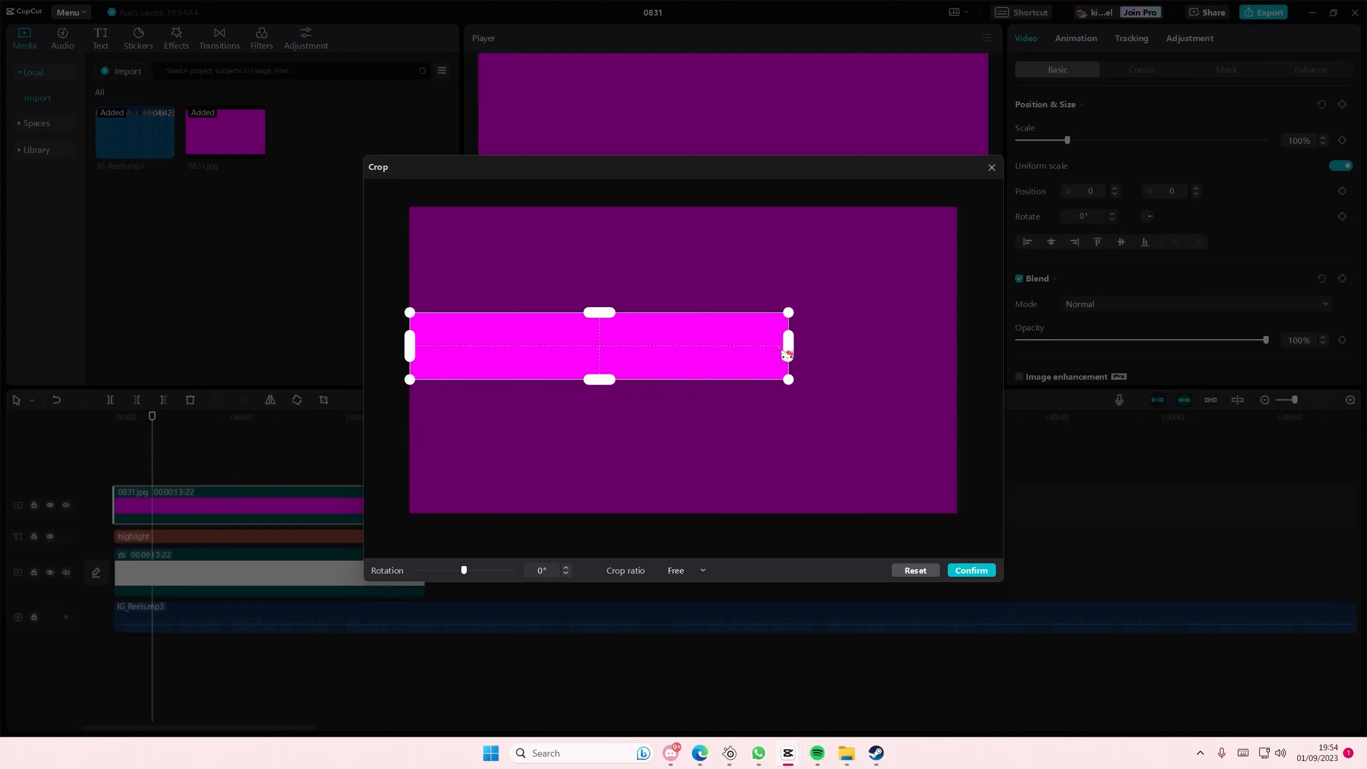
drag(802, 358, 773, 359)
click(972, 571)
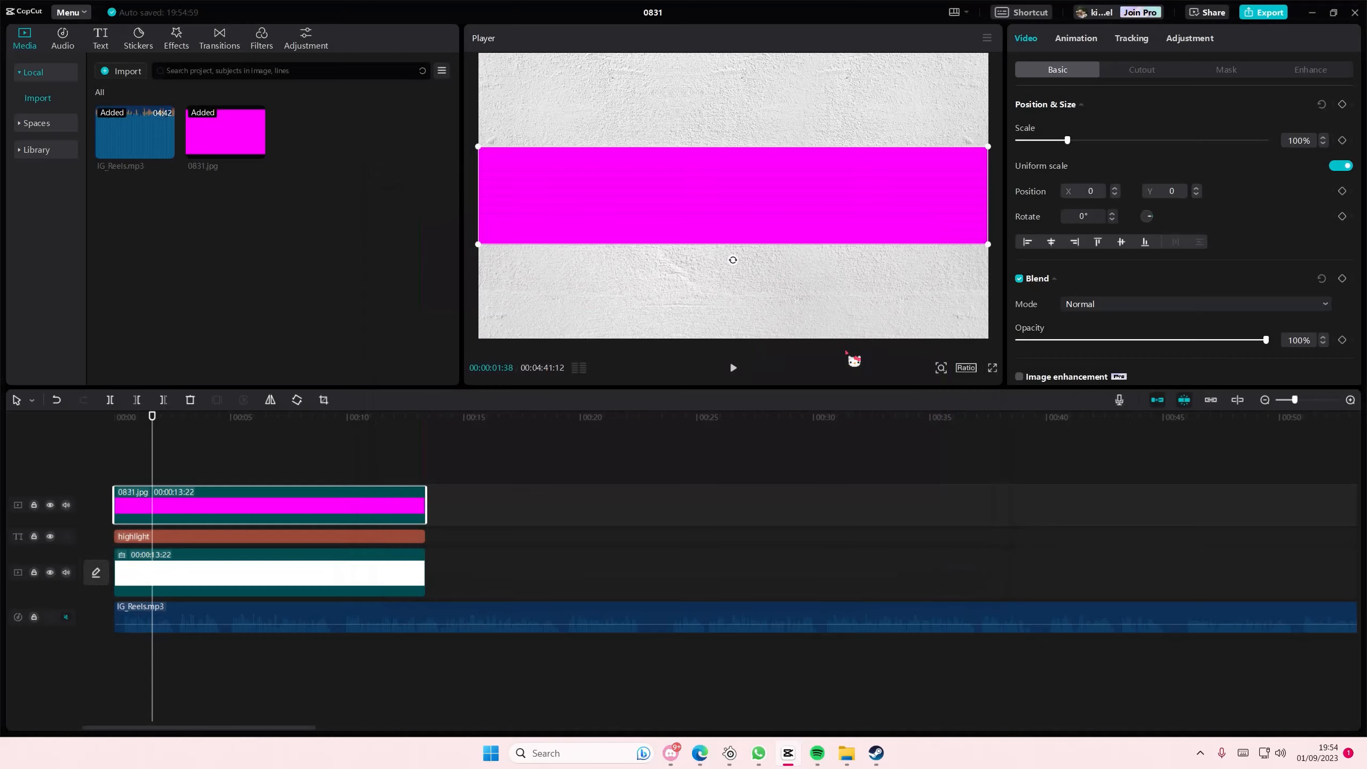
Step: Scale the magenta strip to 72% so it frames the word, and set its opacity to 50%
drag(987, 246, 864, 217)
drag(1230, 340, 1150, 364)
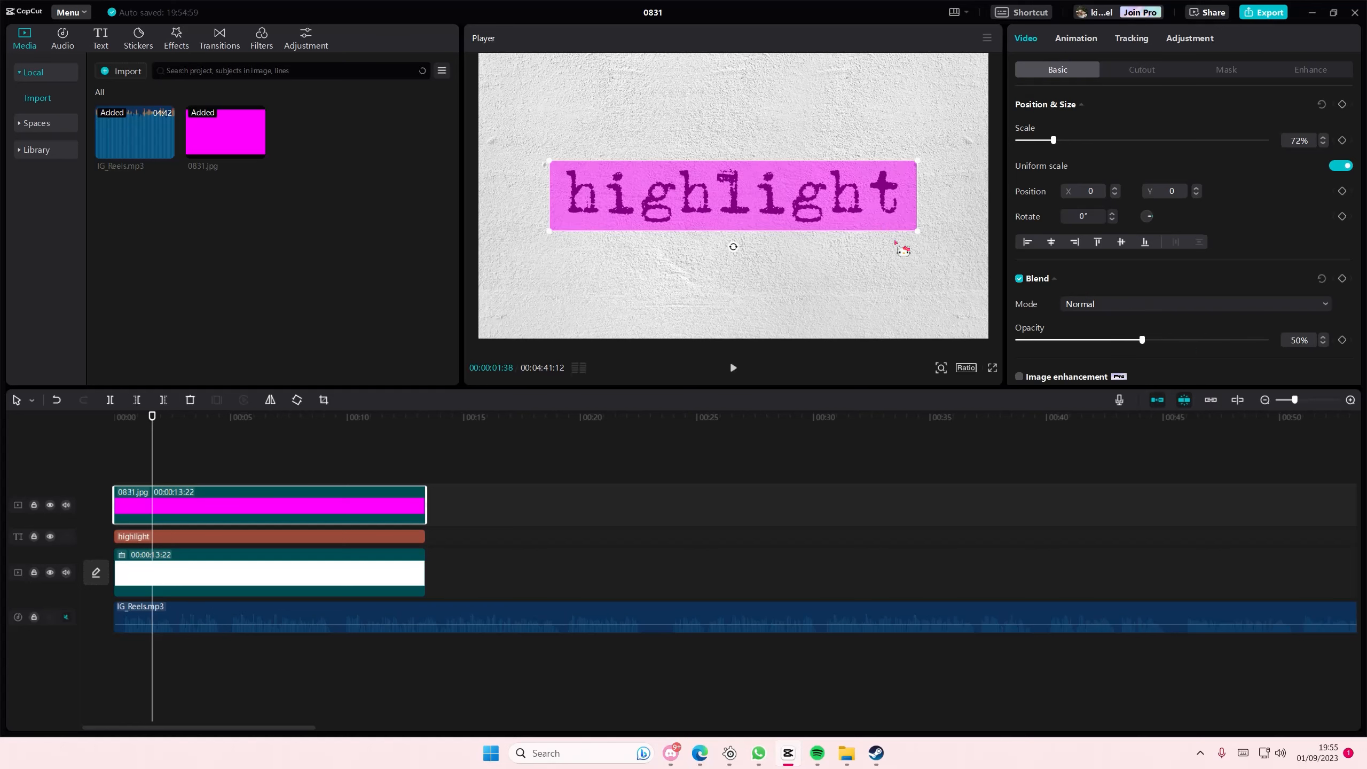
Step: Try lowering the magenta strip's opacity to 26% and switching its blend mode to Brighten
drag(1149, 342, 1087, 339)
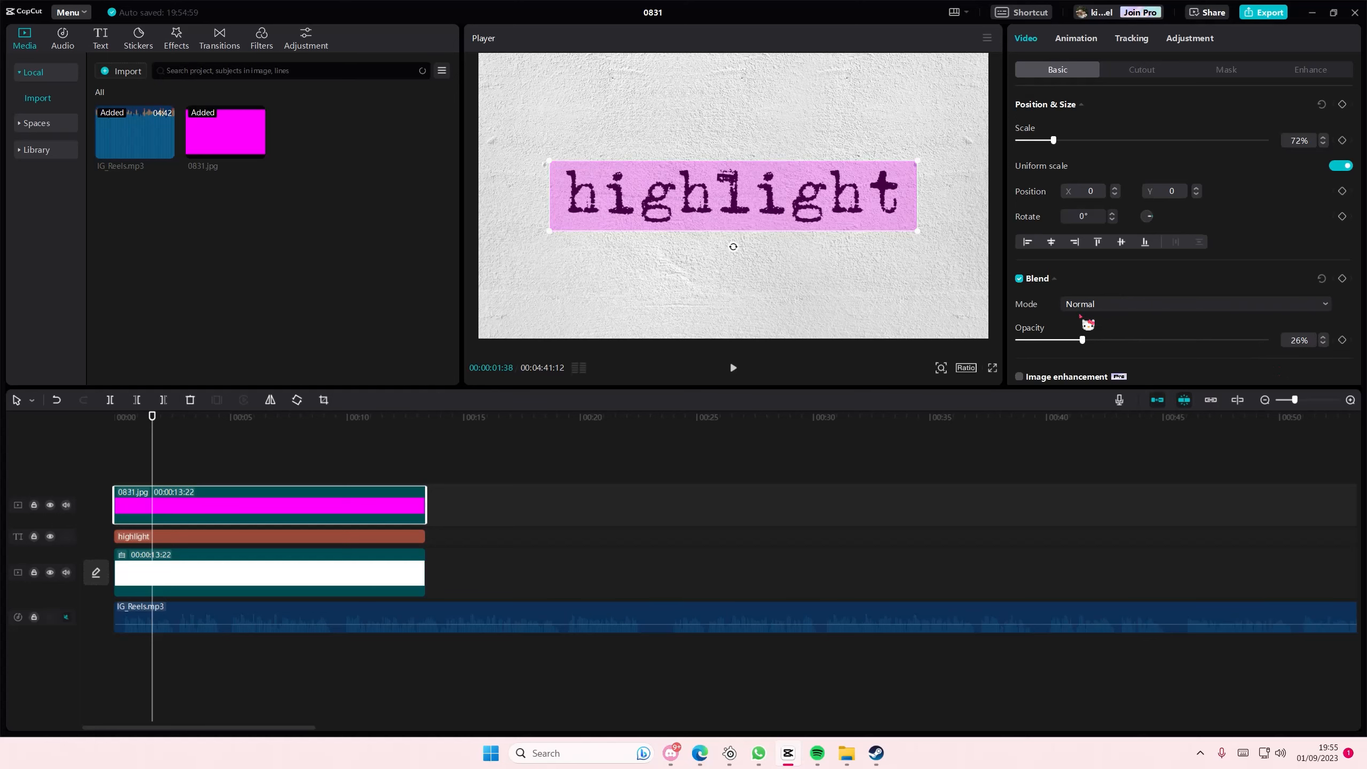
click(1094, 306)
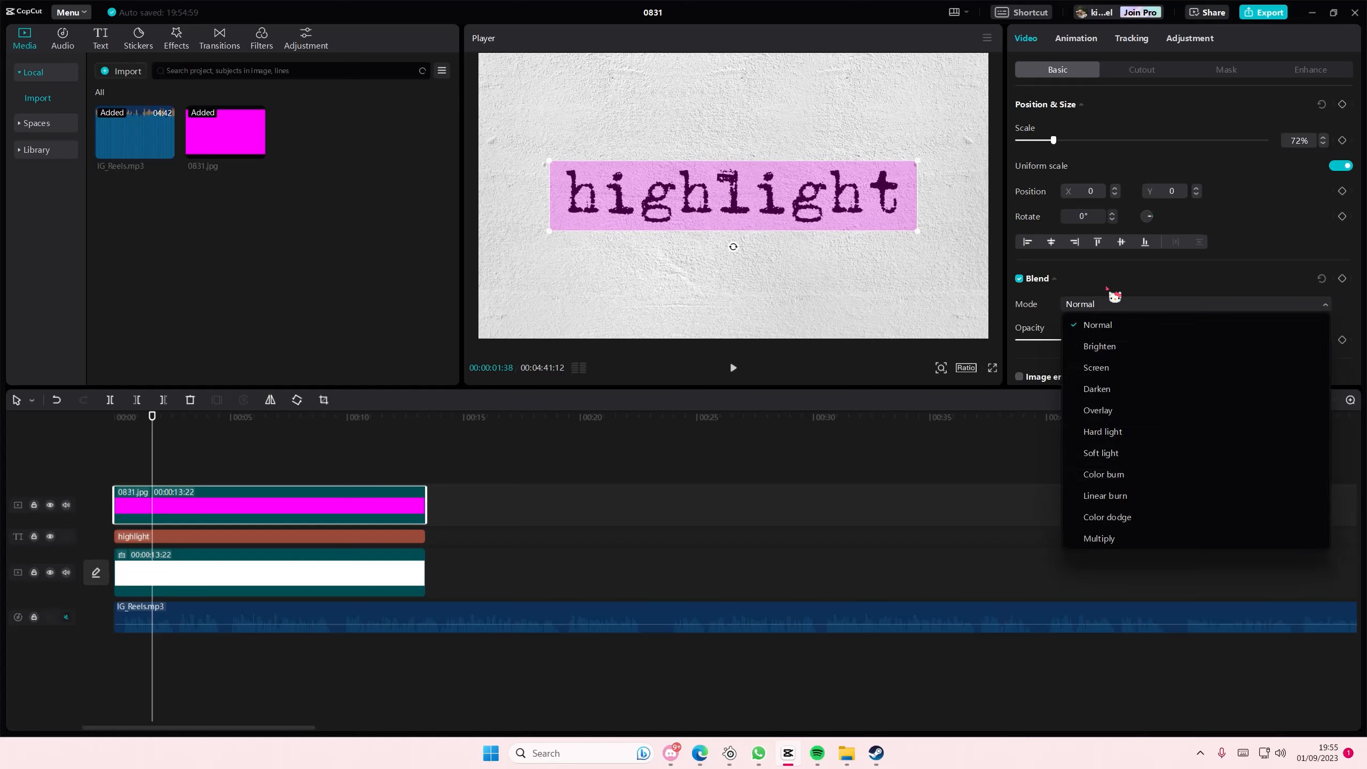
click(1116, 346)
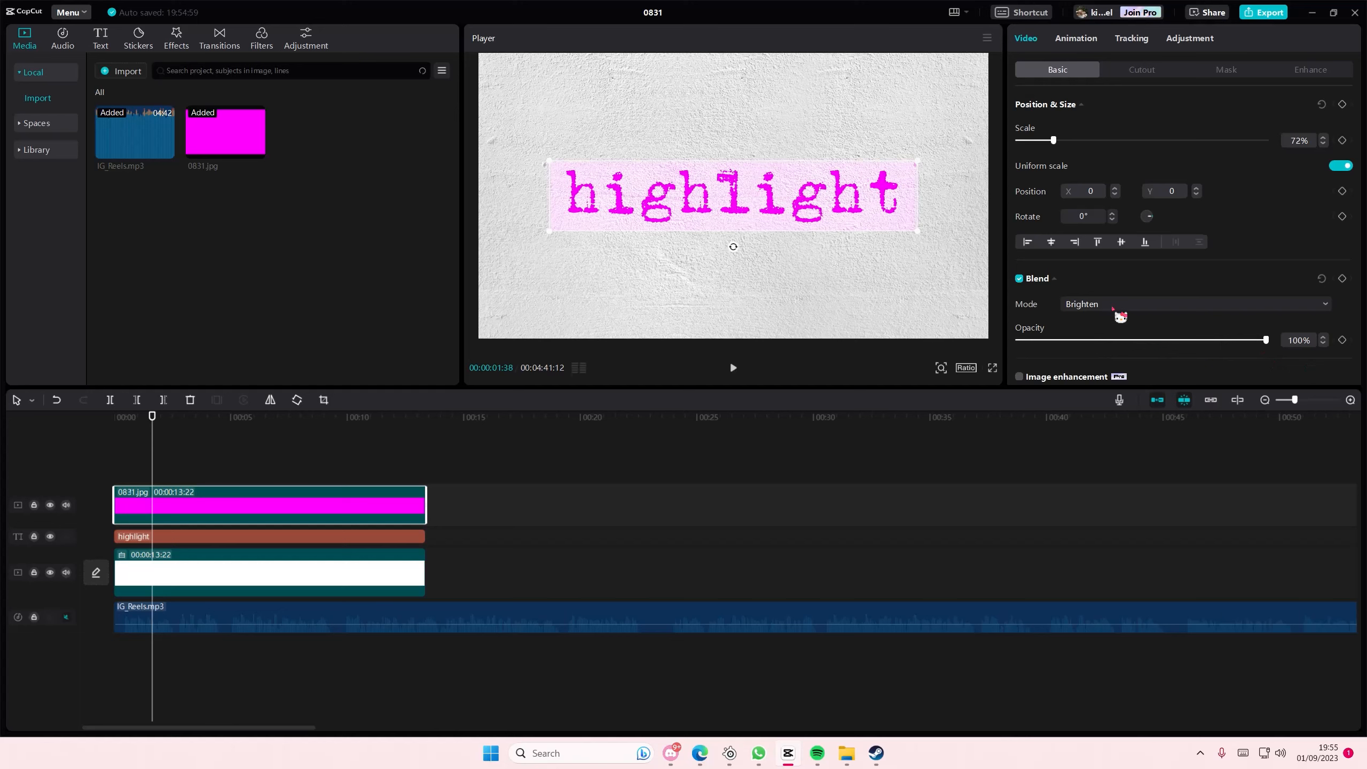
Step: Try the Overlay blend mode on the magenta strip and preview the result over the text
click(1112, 308)
click(1113, 408)
click(1114, 415)
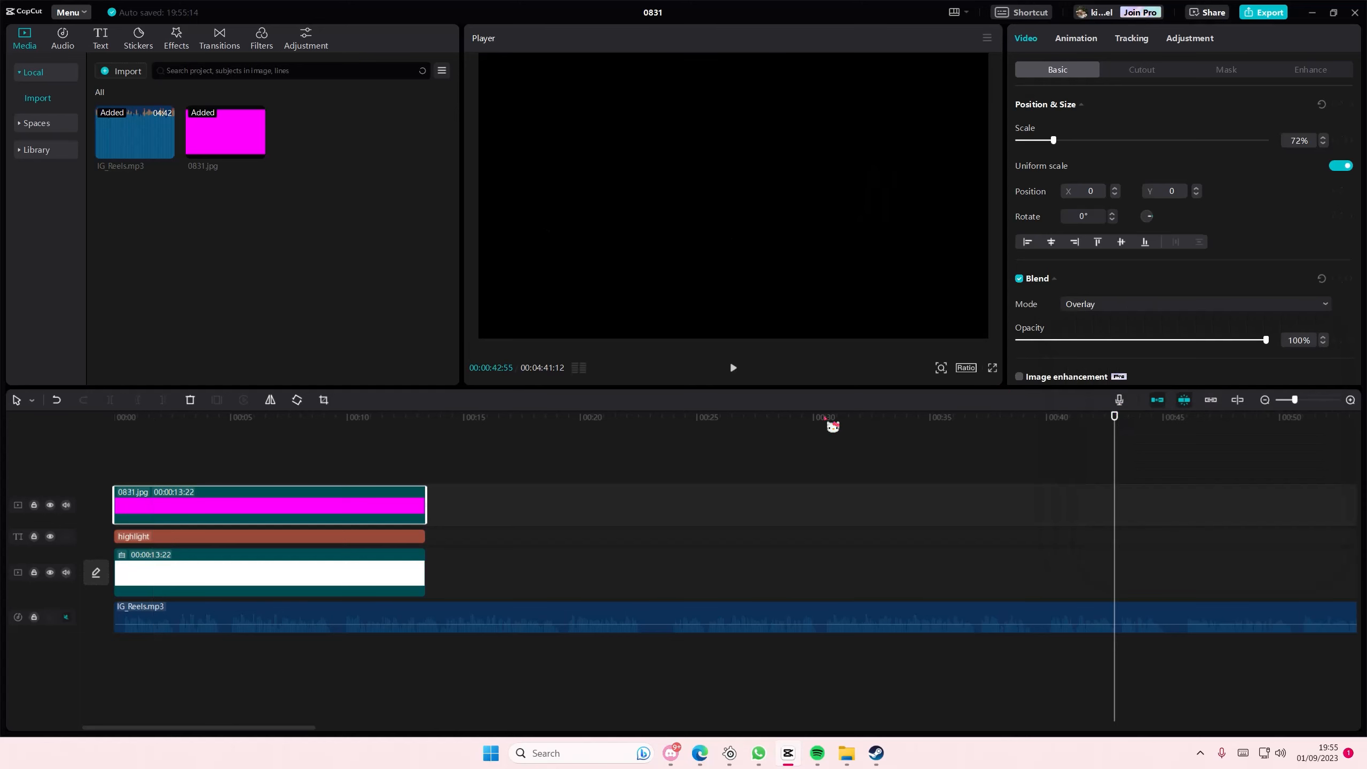
click(375, 476)
click(1113, 305)
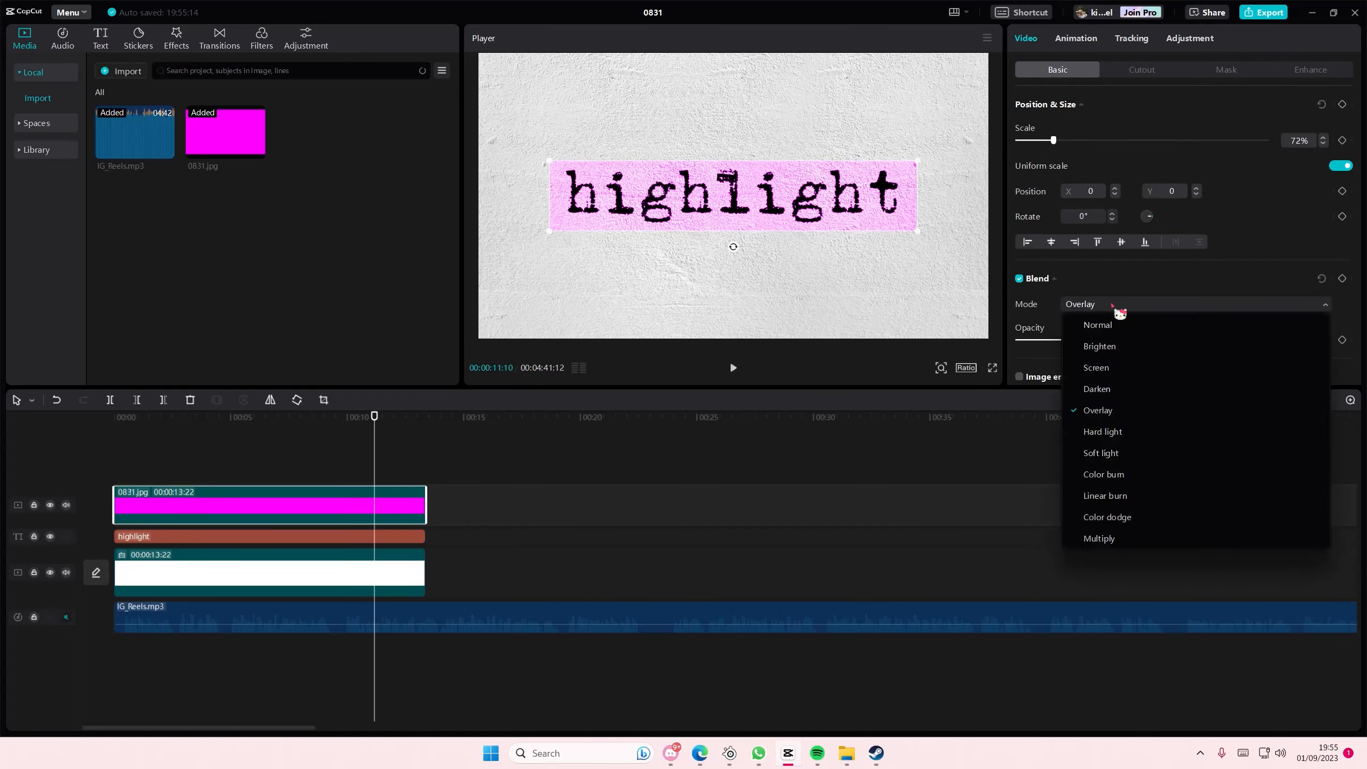
click(1123, 291)
click(418, 465)
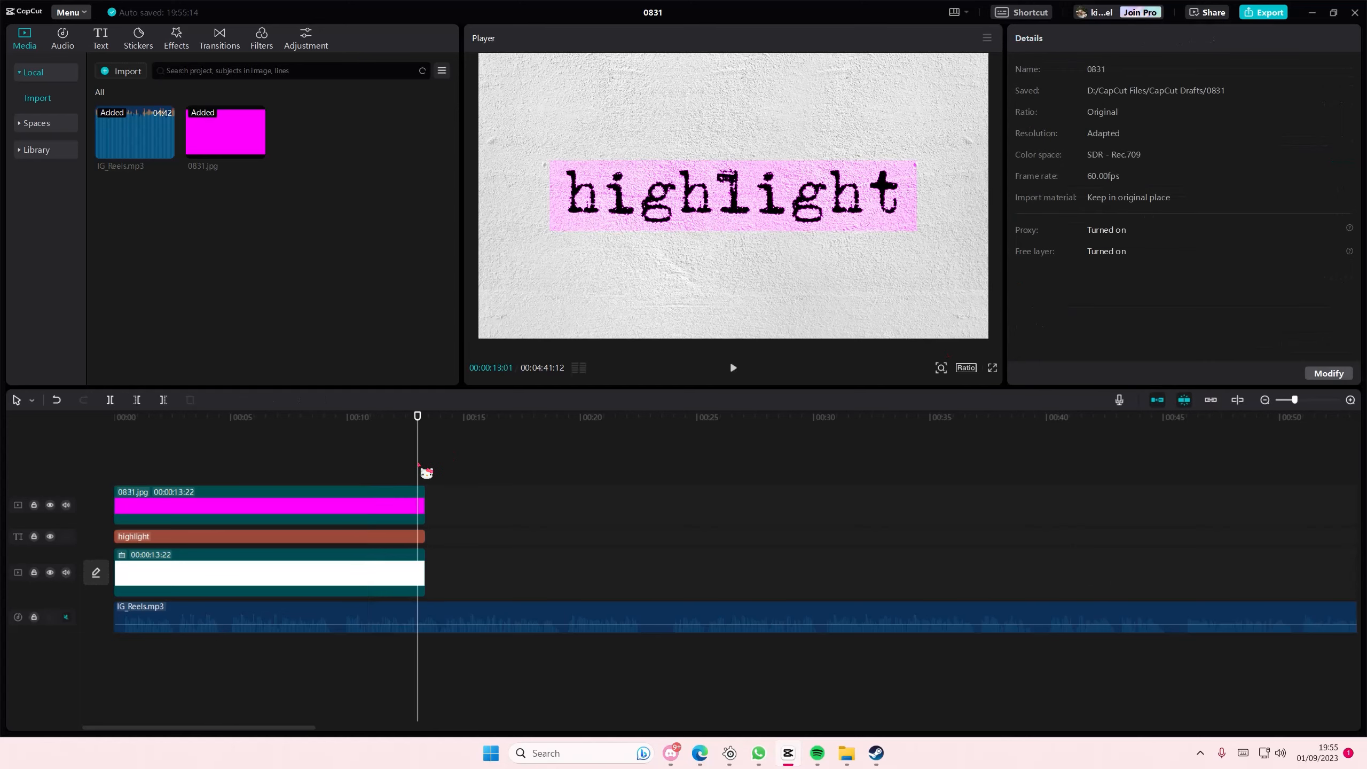
Step: Try the Soft light, Color burn, Linear burn and Color dodge blend modes on the magenta strip
click(411, 500)
click(1106, 305)
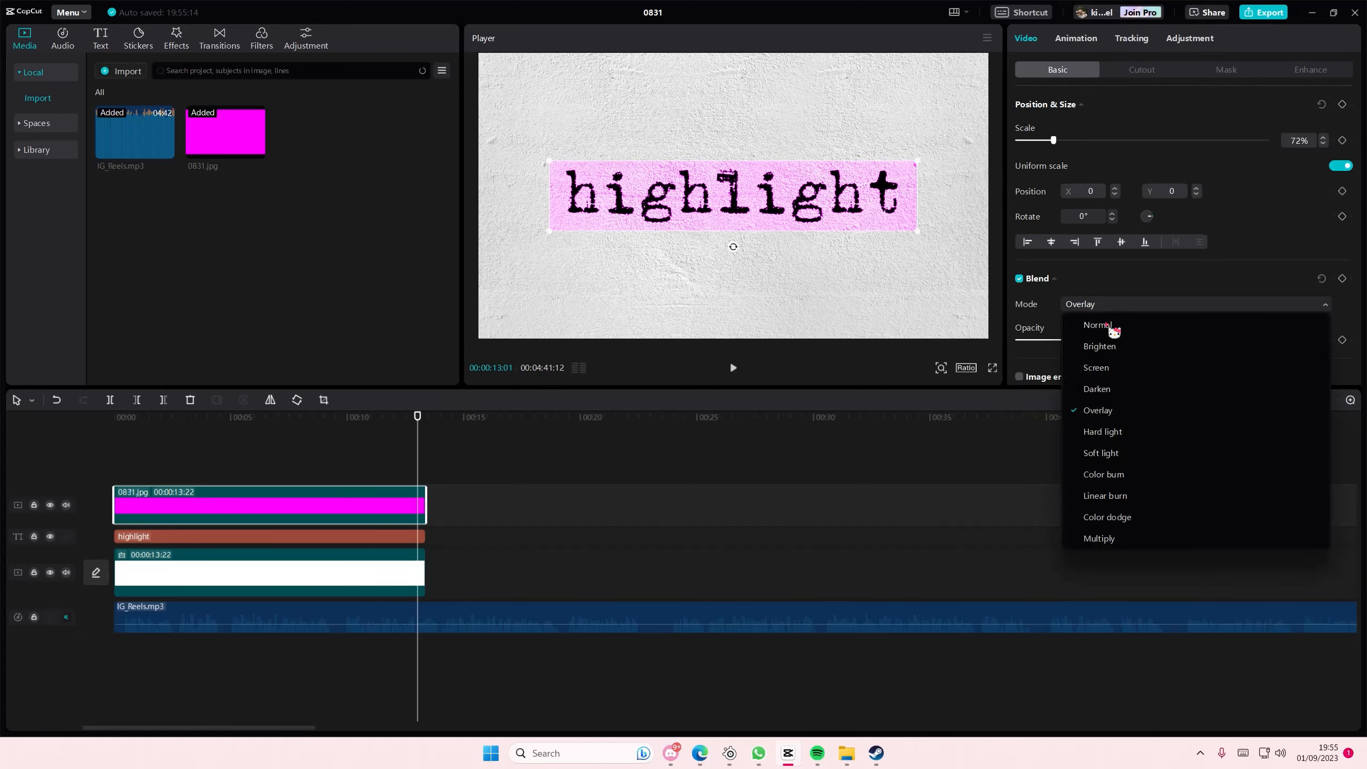
click(1114, 443)
click(1104, 305)
click(1121, 450)
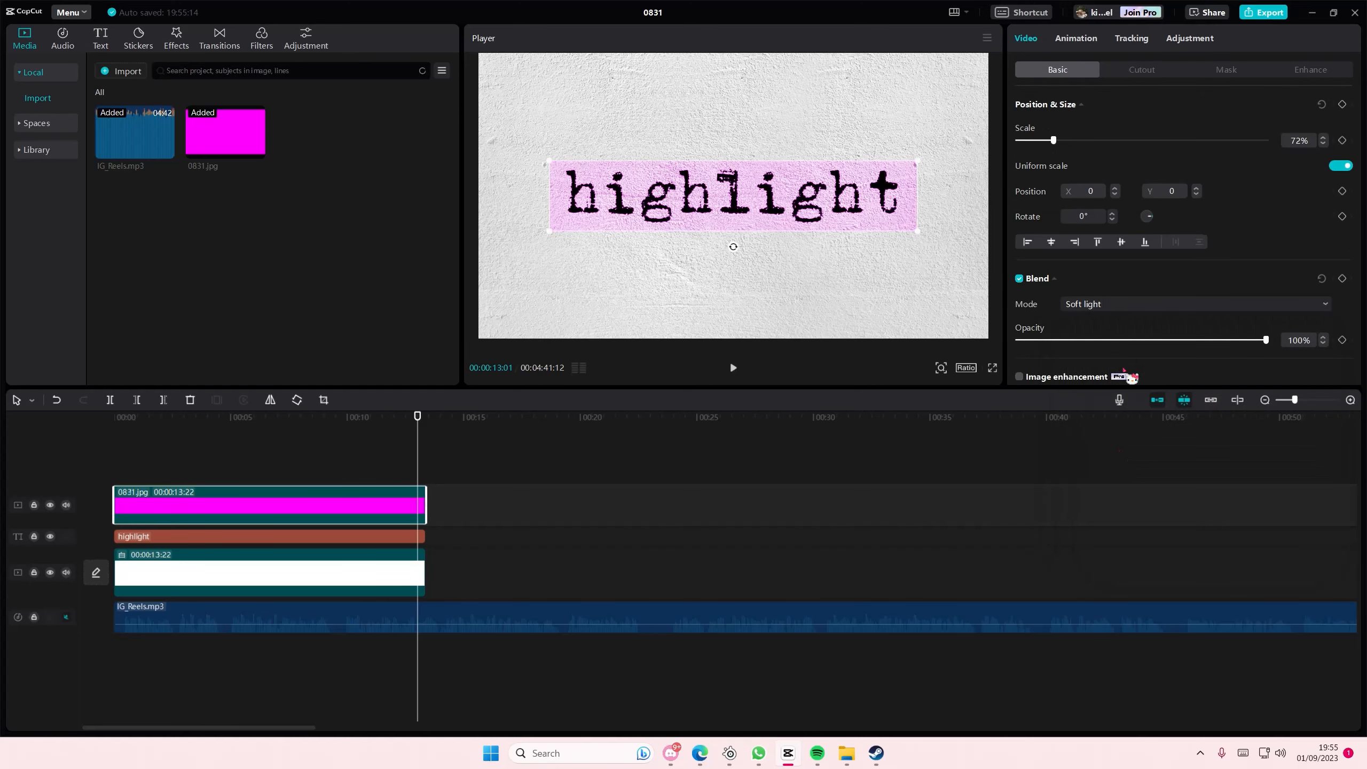
click(1112, 307)
click(1121, 467)
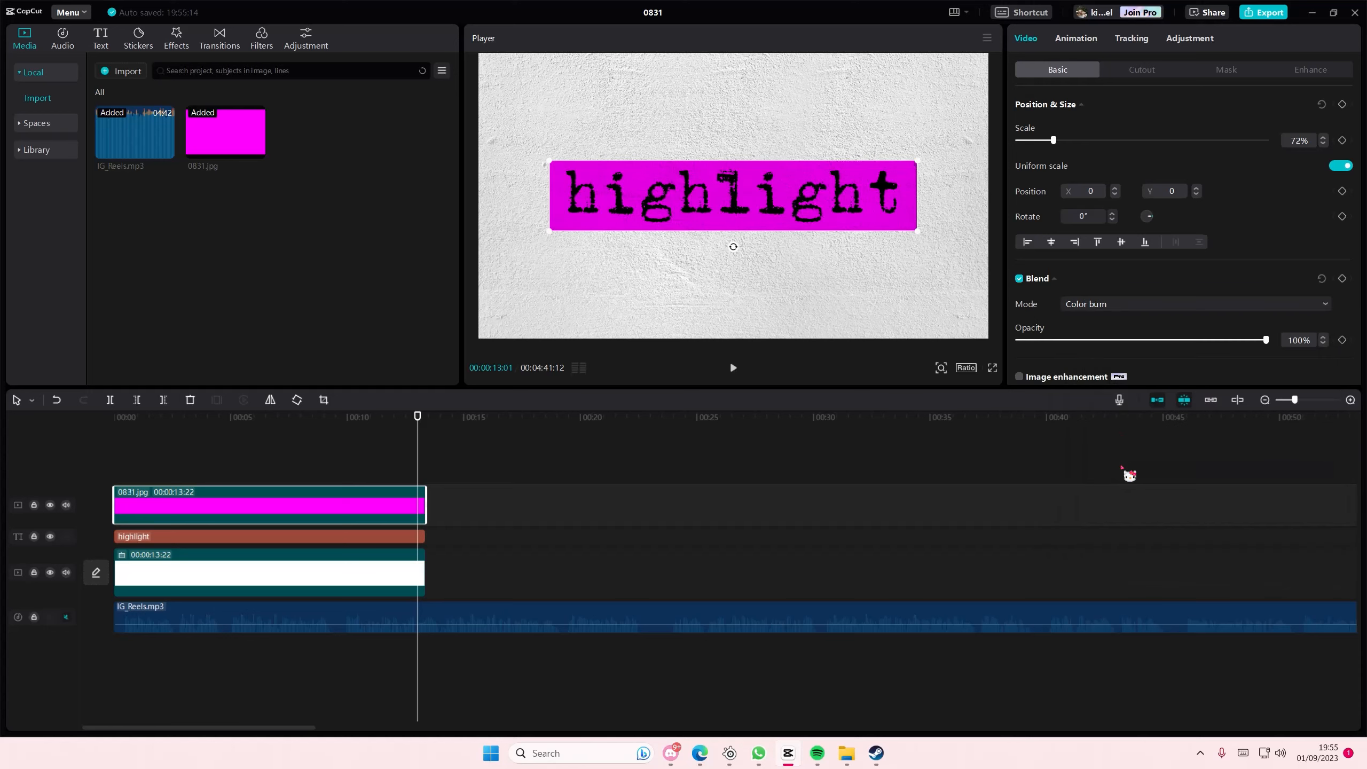
click(1106, 306)
click(1124, 496)
click(1109, 306)
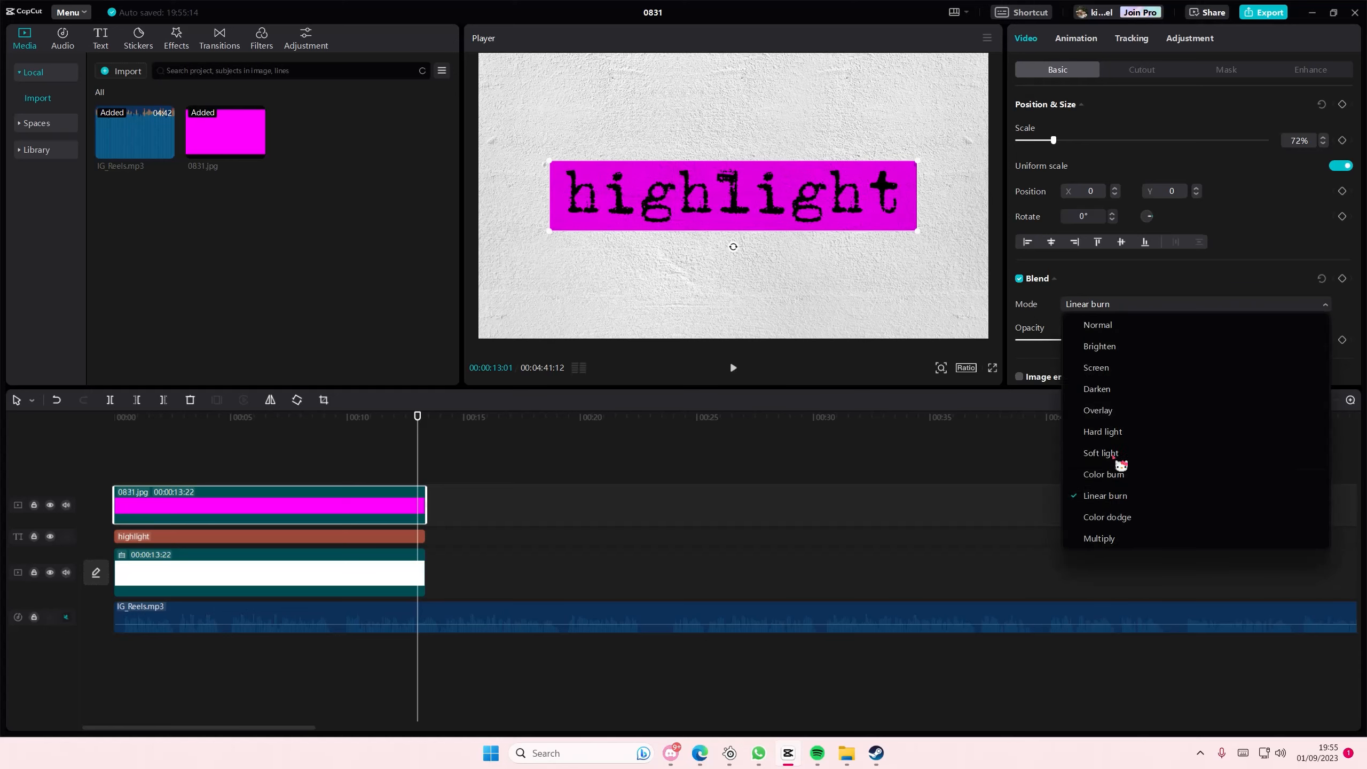
click(1119, 516)
Step: Compare the Overlay blend mode with Normal at 31% opacity on the magenta strip
click(1110, 312)
click(1106, 418)
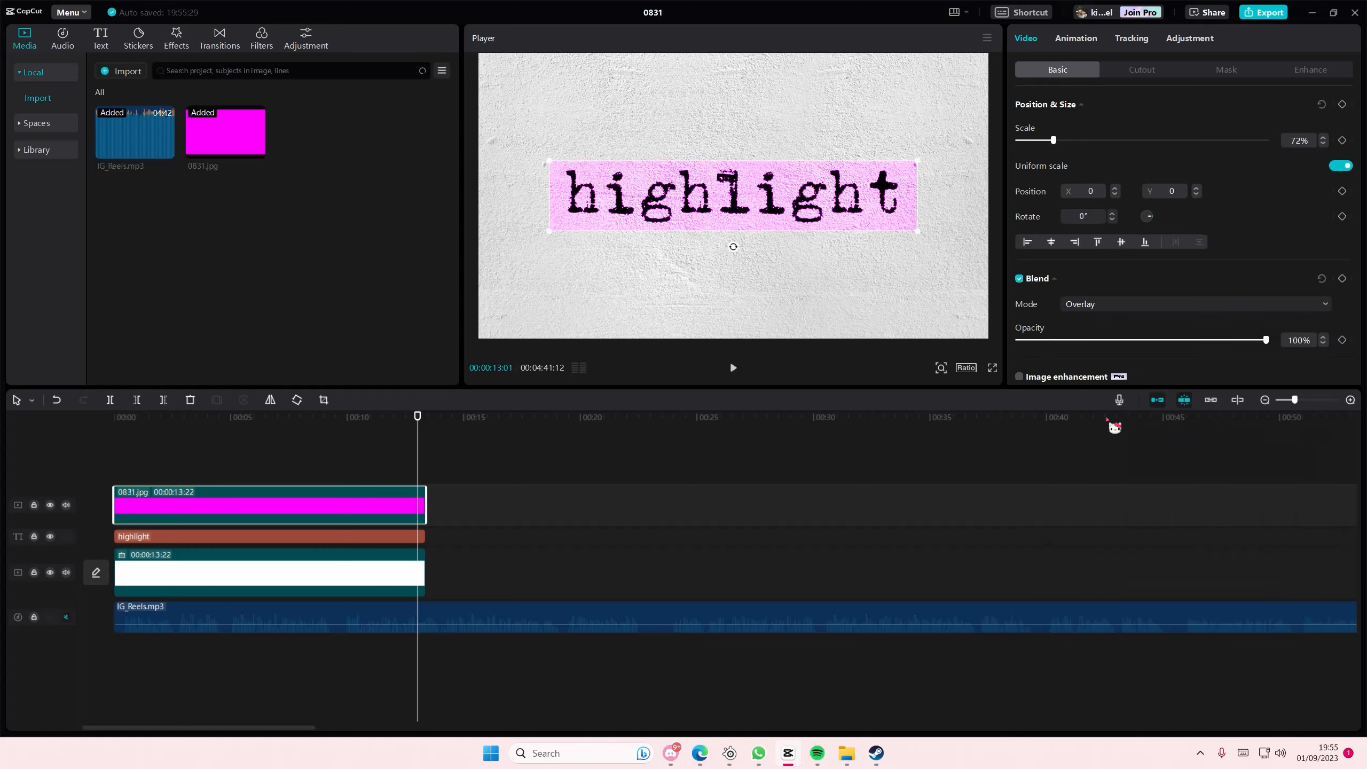
click(1124, 306)
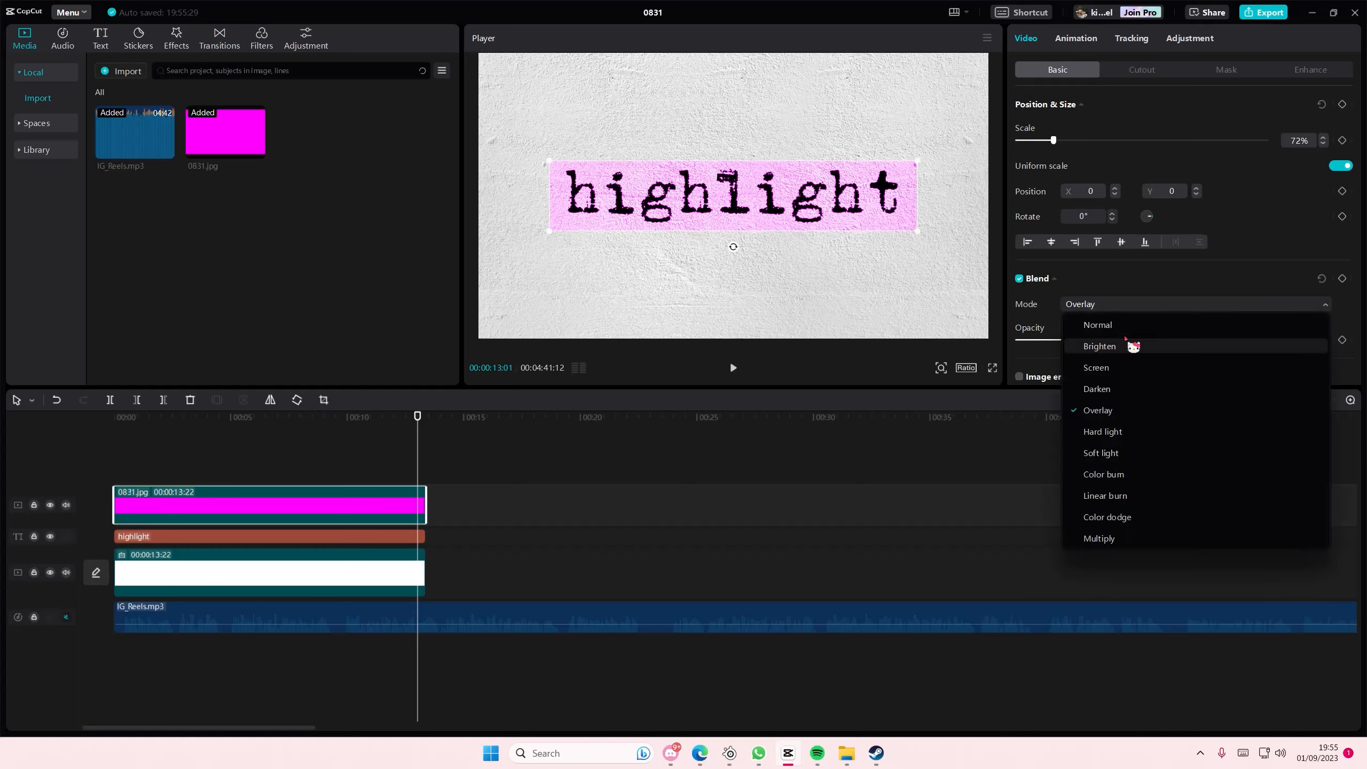
click(1122, 324)
drag(1265, 339, 1105, 375)
click(308, 472)
click(345, 513)
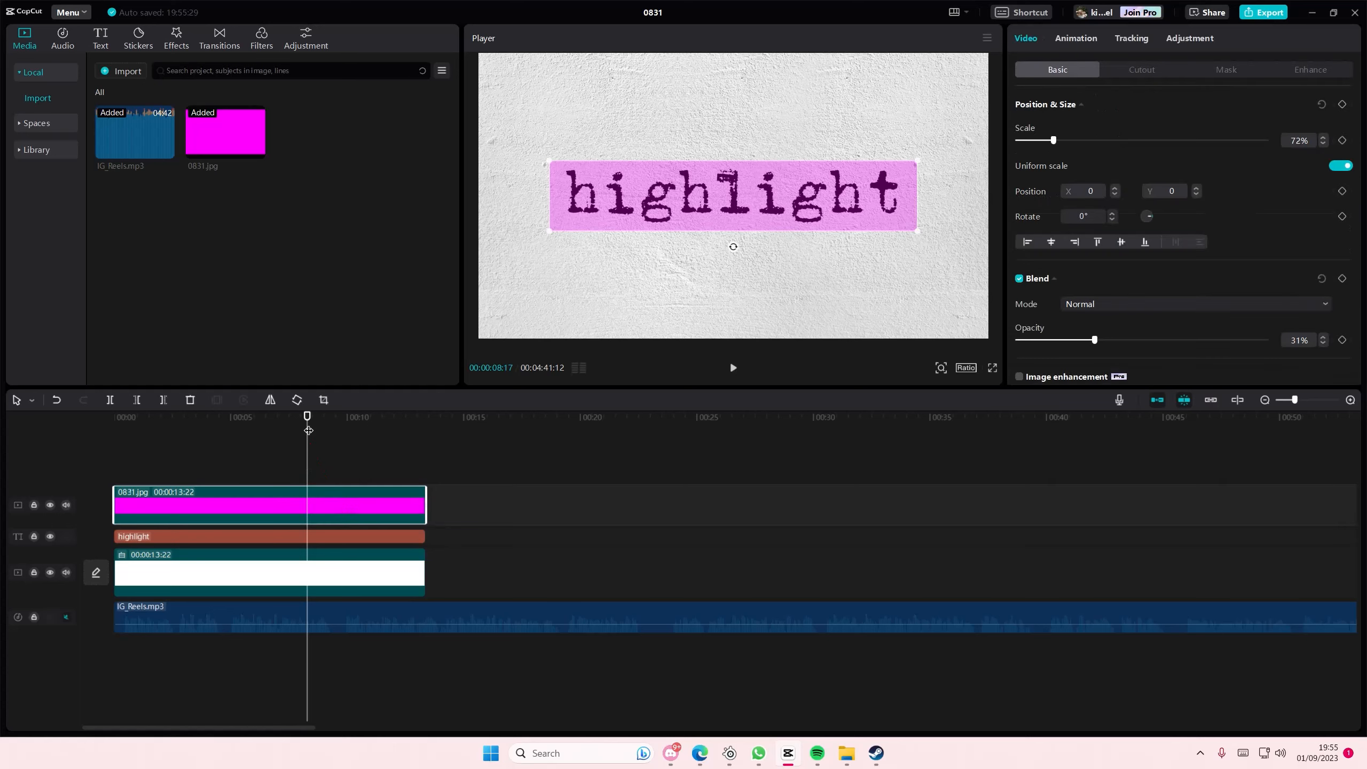
Step: Set the magenta strip's blend mode to Overlay with 100% opacity
click(1085, 305)
click(1121, 417)
drag(1146, 344, 1340, 365)
click(352, 464)
click(346, 489)
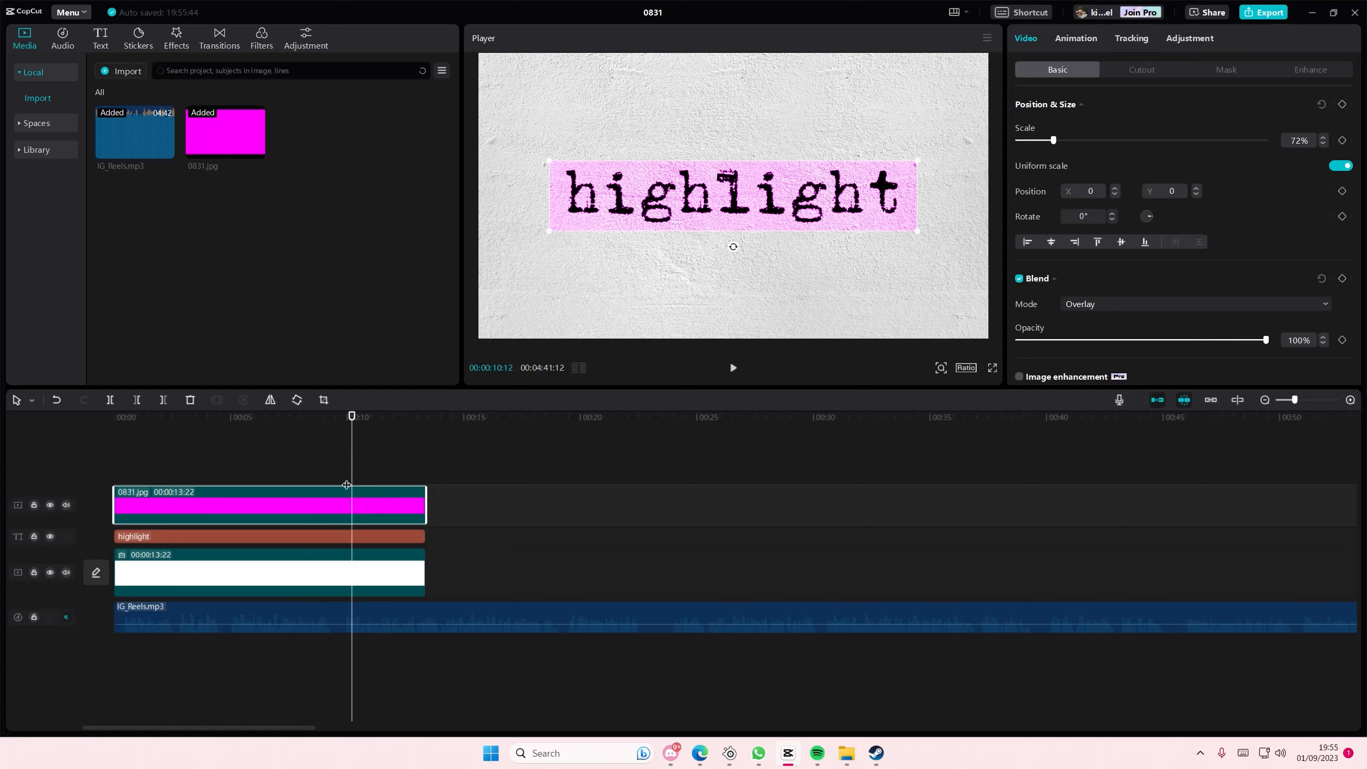
Step: Add a Split mask with feather 1 to the magenta strip, rotated -90° and moved to X -1228, Y 96 so it hides the strip
click(1222, 70)
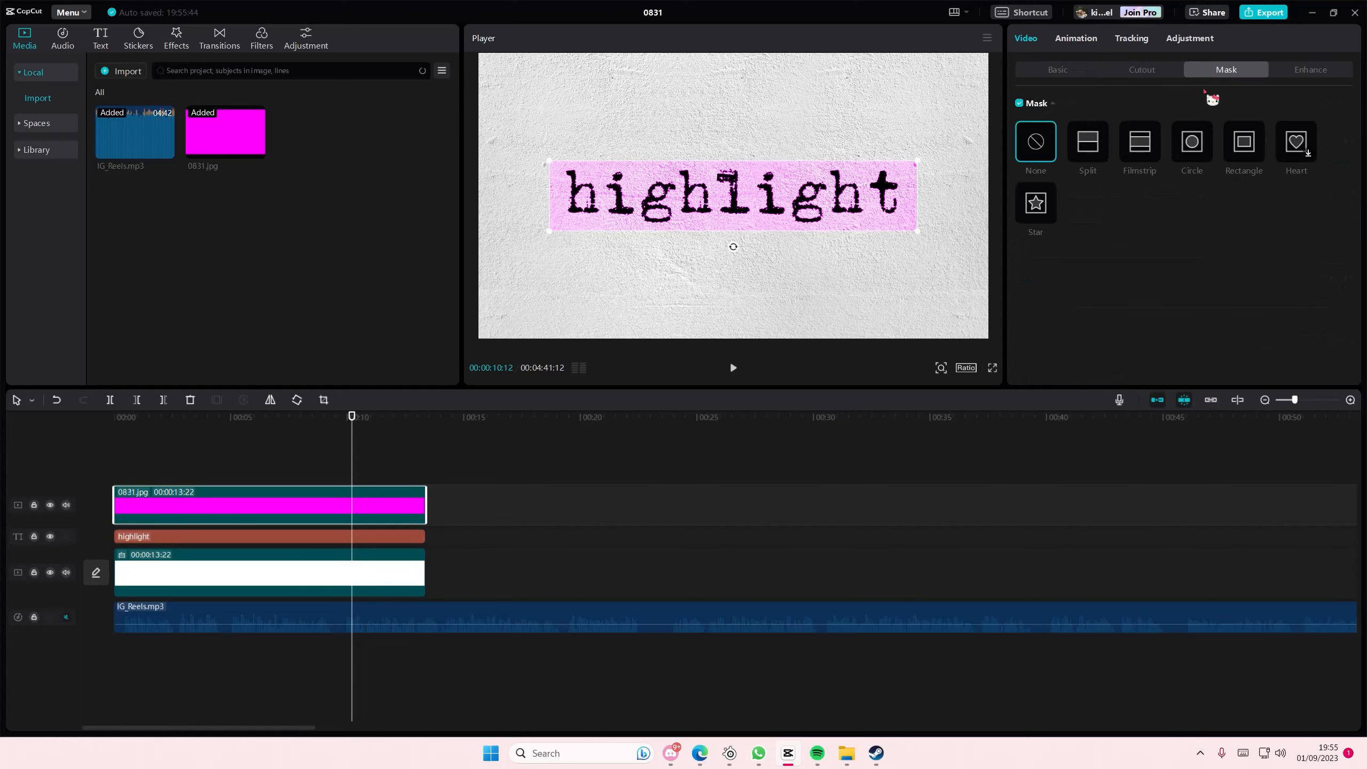
click(1139, 144)
click(1108, 154)
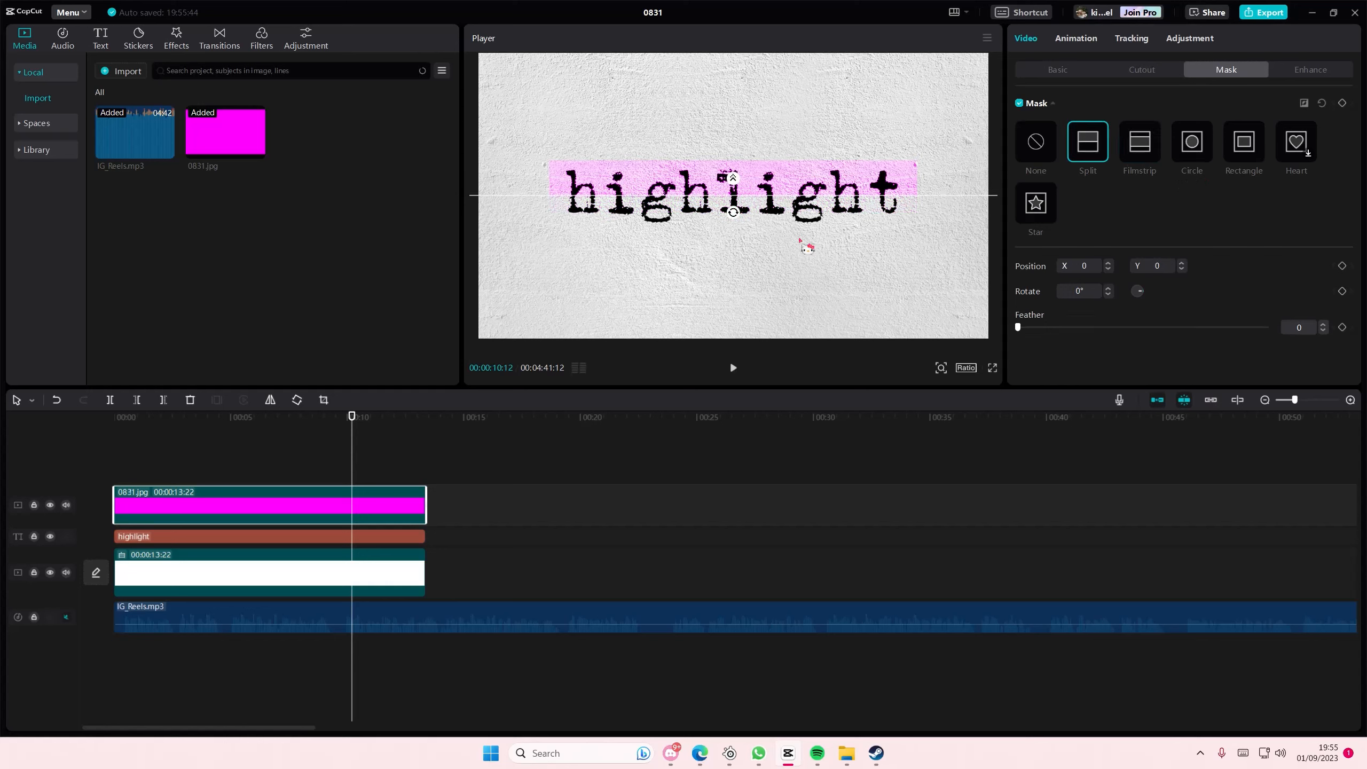
drag(742, 215, 781, 195)
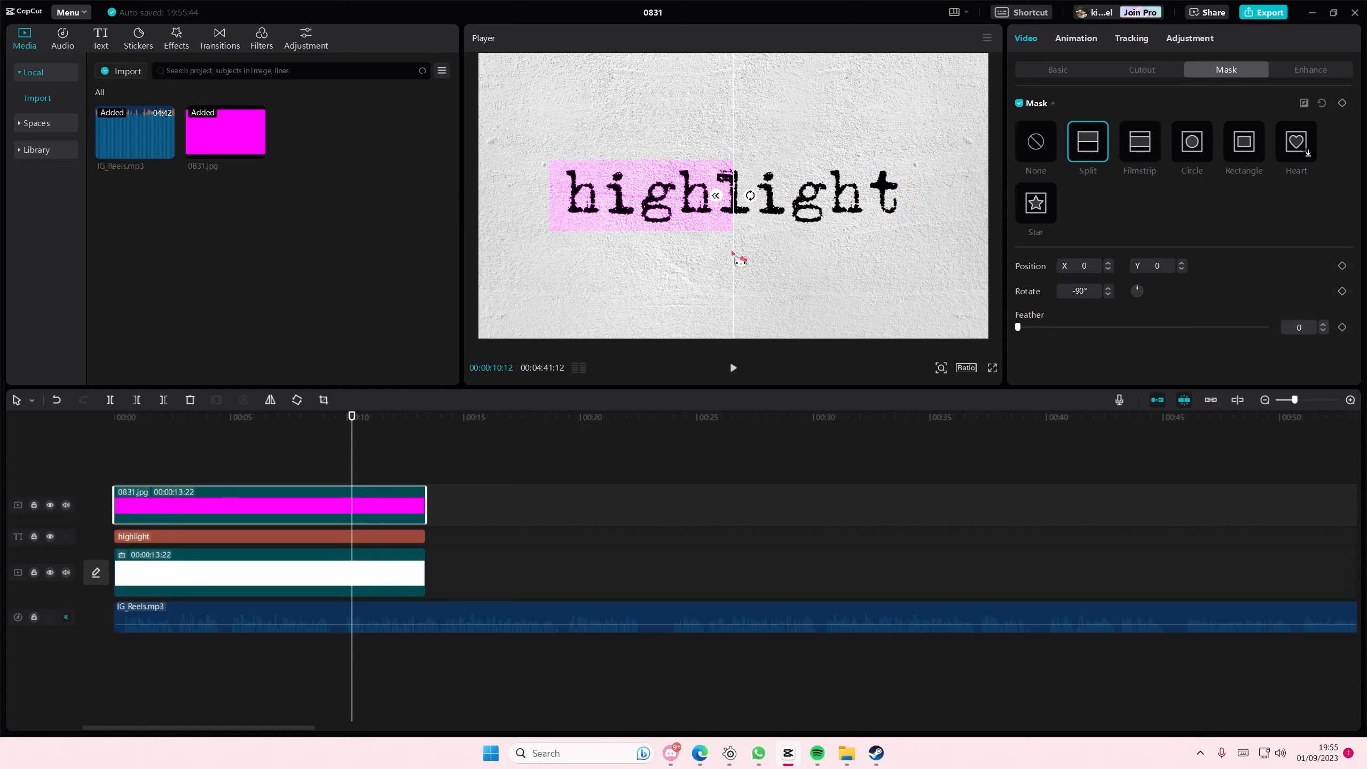
drag(733, 251, 529, 238)
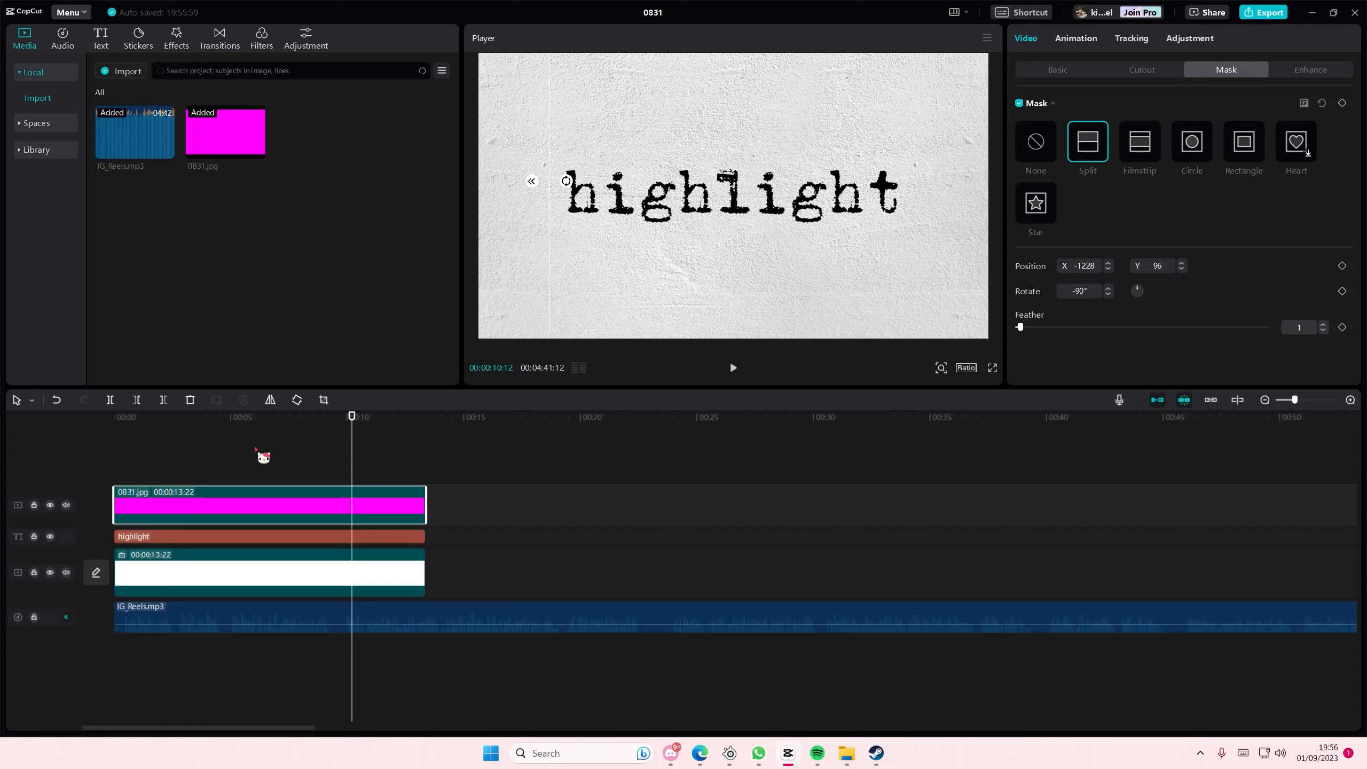
Step: Add a mask keyframe to the magenta strip at 00:00:00:00
drag(260, 452, 96, 464)
click(131, 498)
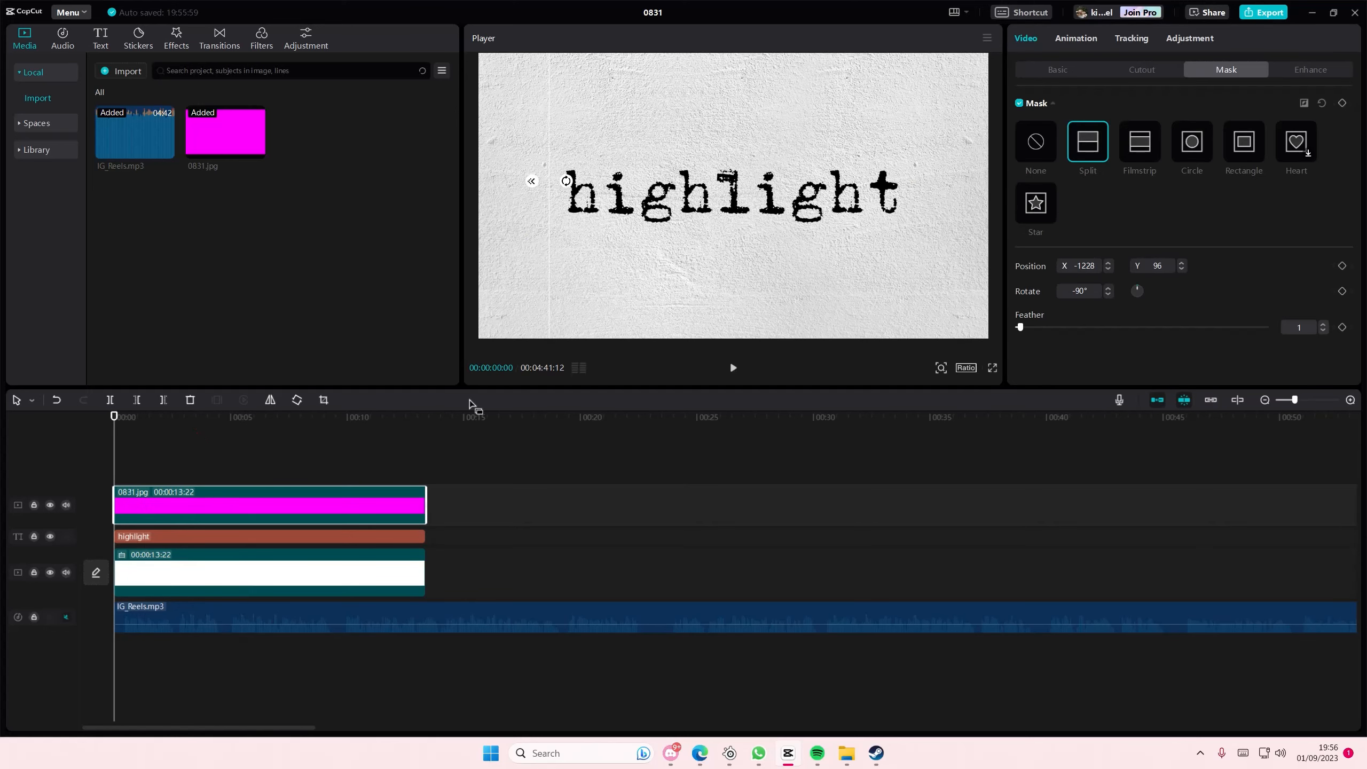
click(1342, 103)
Step: At 00:00:09:24, move the mask to X 1228, Y -2 to reveal the whole strip, and shift that keyframe to about two seconds
drag(126, 466, 333, 463)
drag(556, 300, 951, 312)
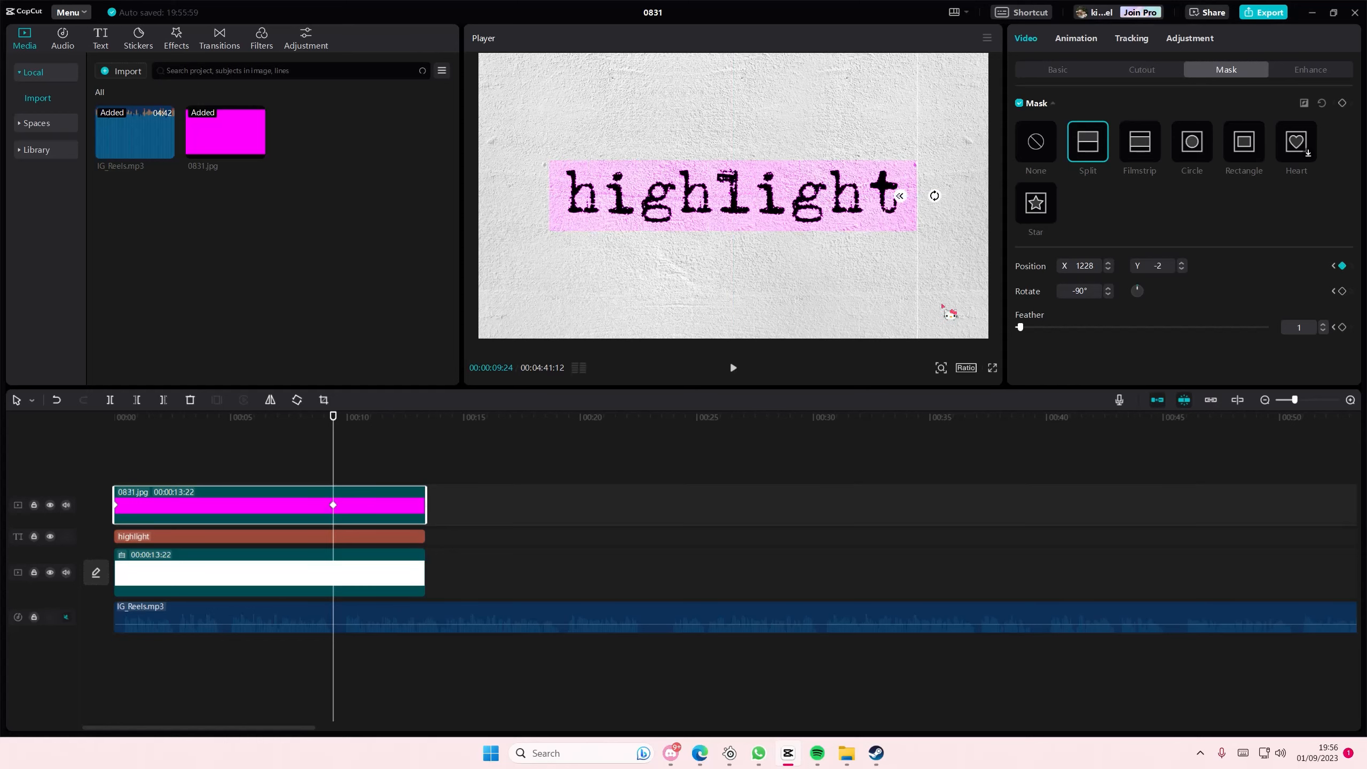
drag(327, 506, 163, 518)
Step: Play the highlight reveal from the start and move the end keyframe to under one second
click(114, 446)
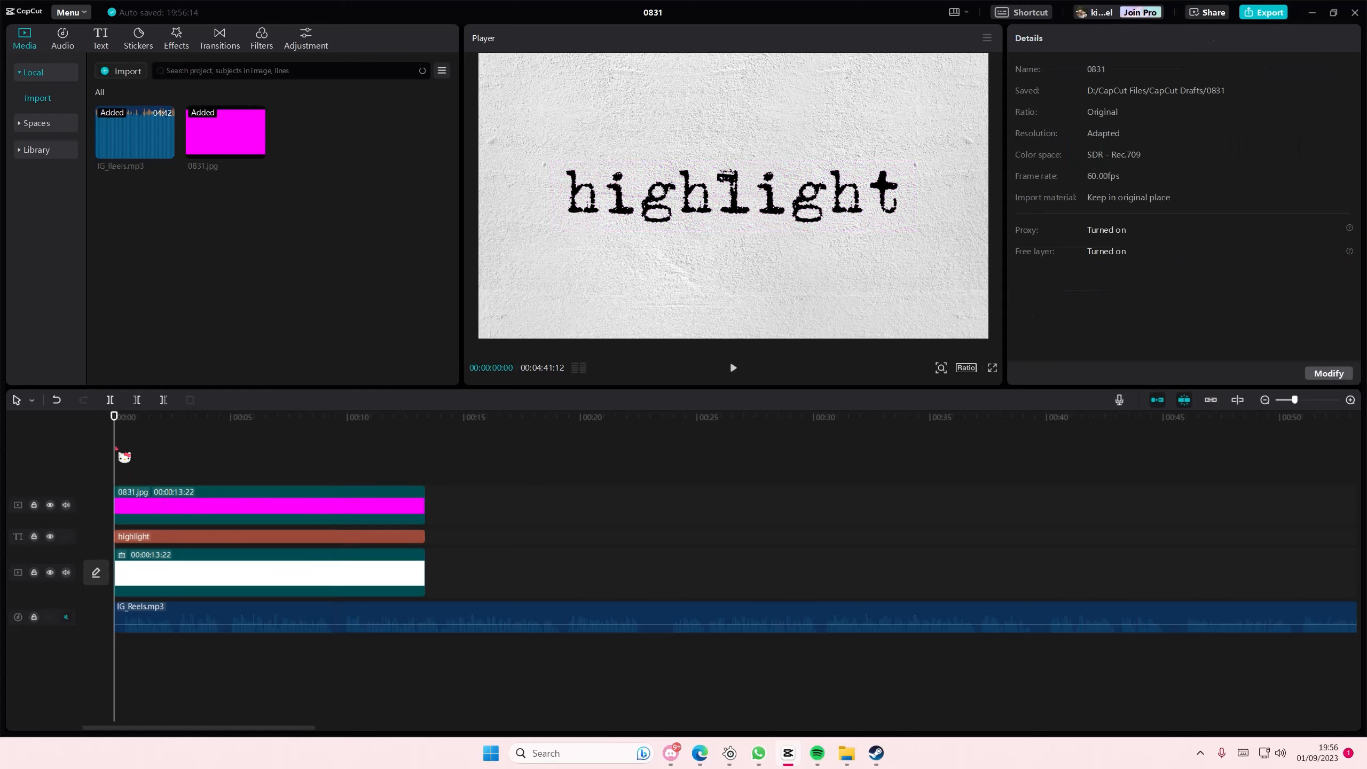
click(733, 368)
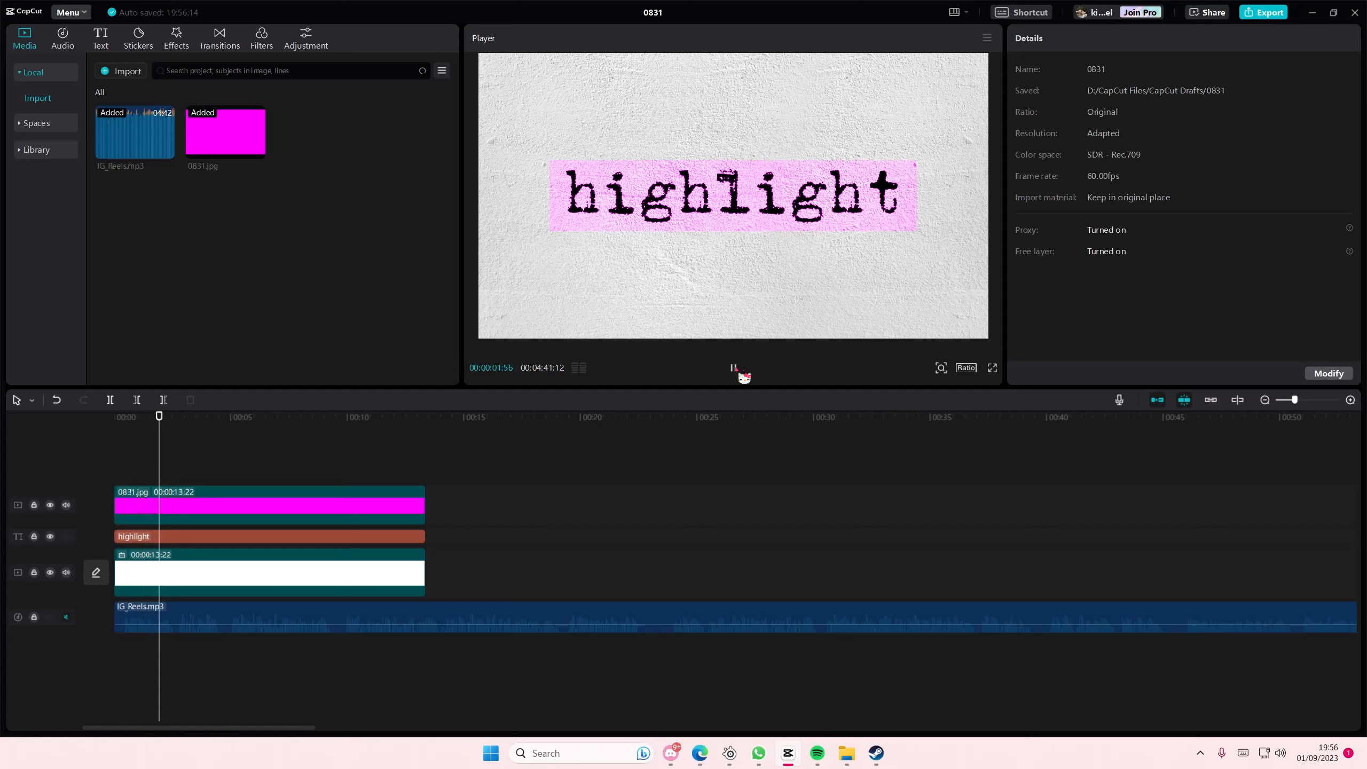
click(738, 372)
click(160, 509)
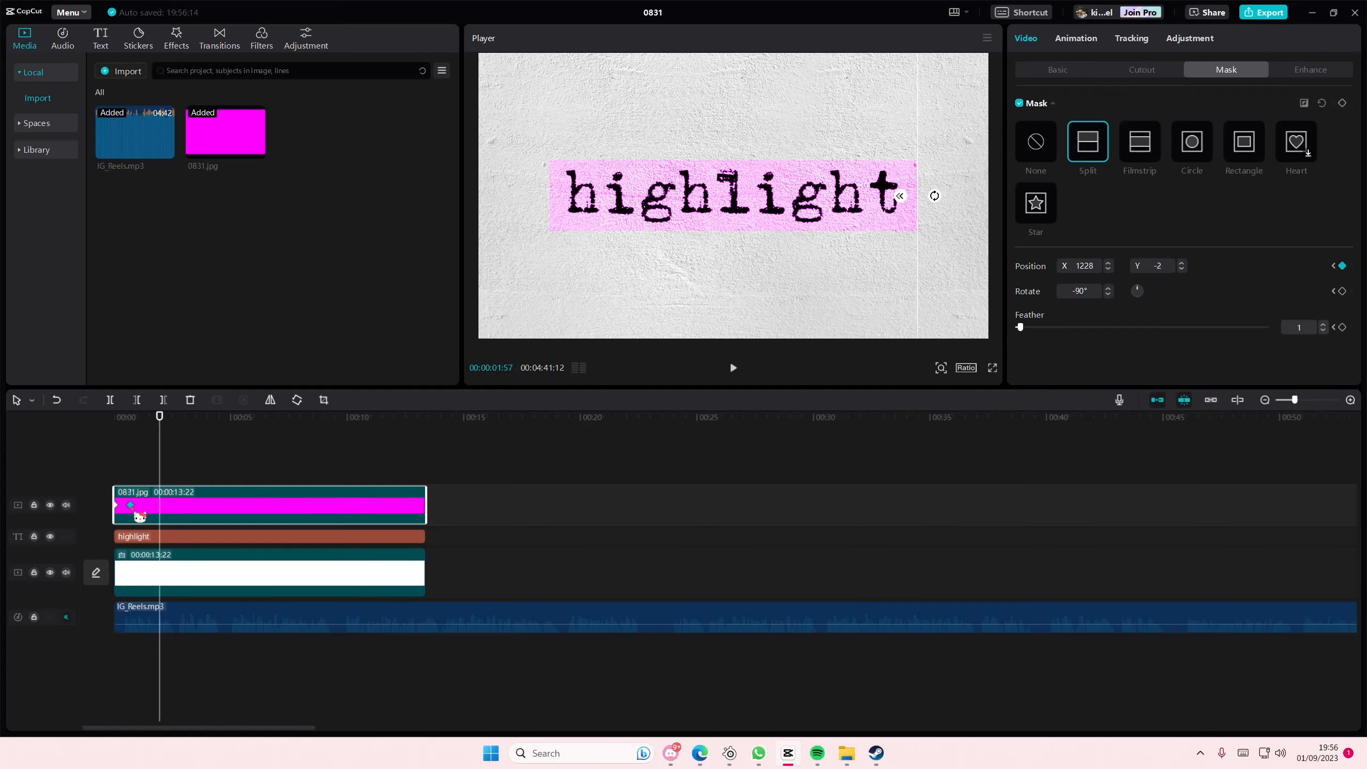
Step: Play the sped-up highlight reveal from the start twice to check its timing
click(114, 479)
click(732, 371)
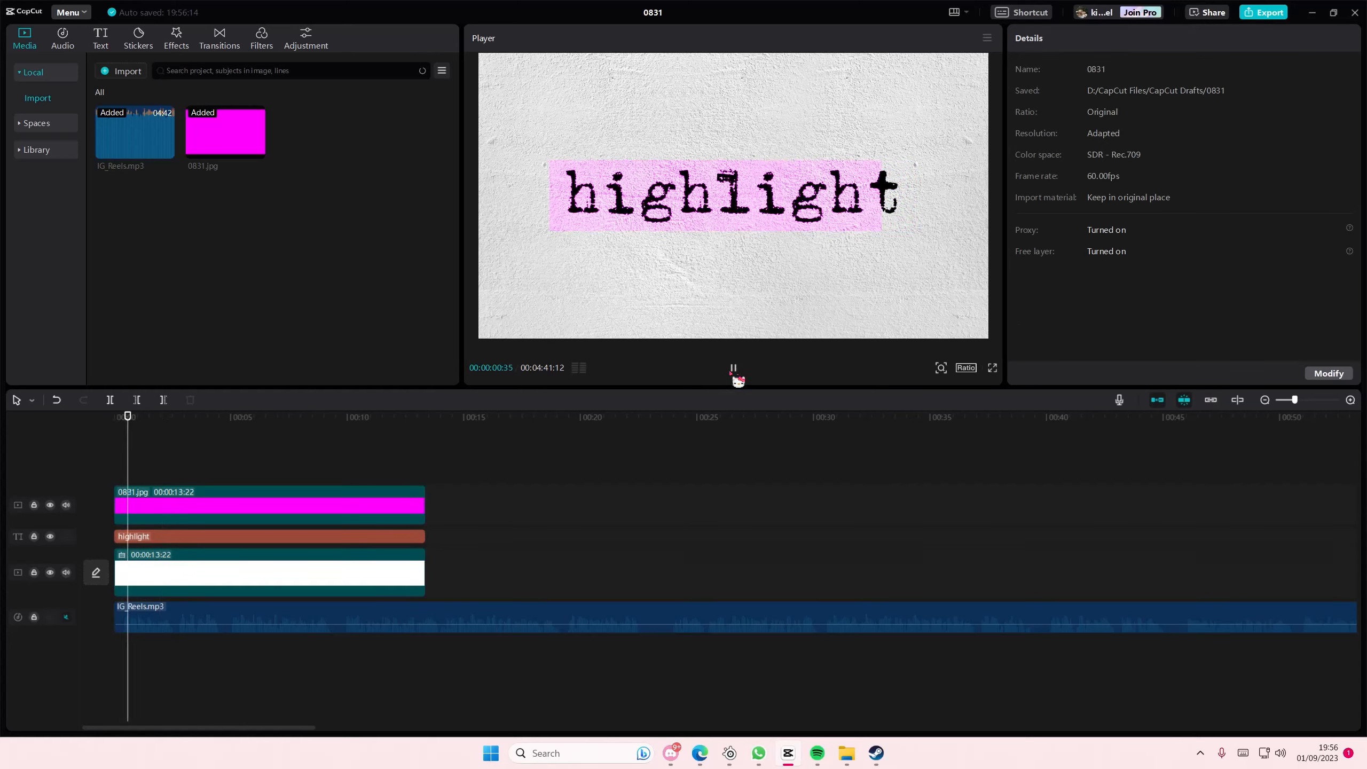
click(732, 371)
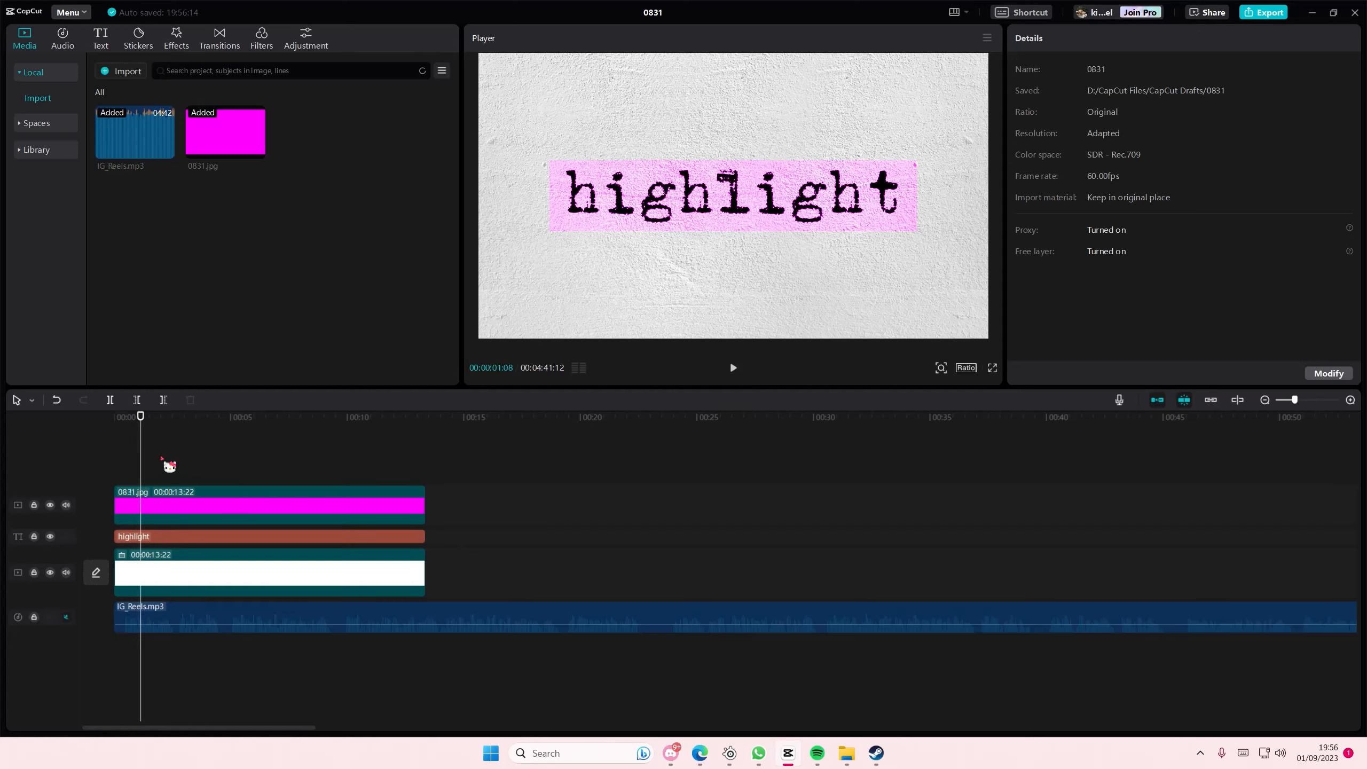
click(114, 464)
click(732, 368)
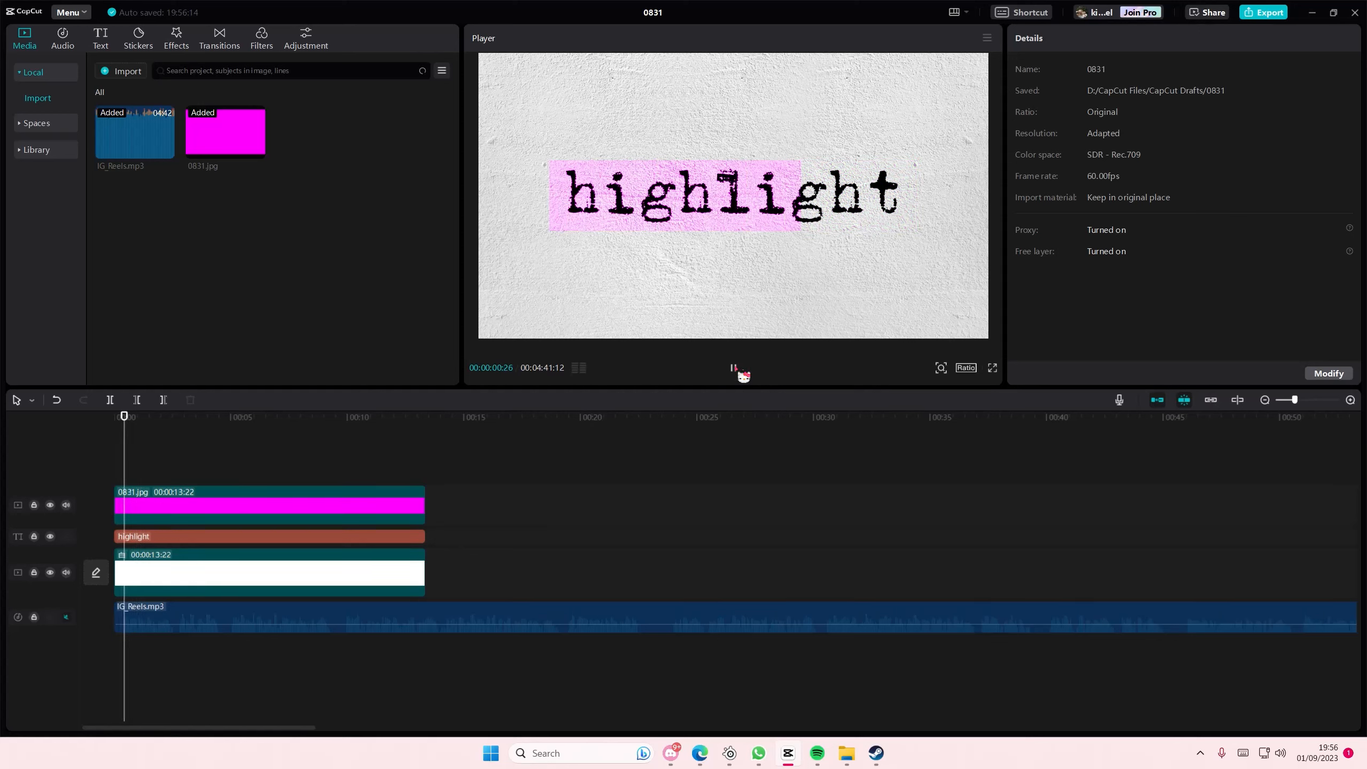
click(732, 368)
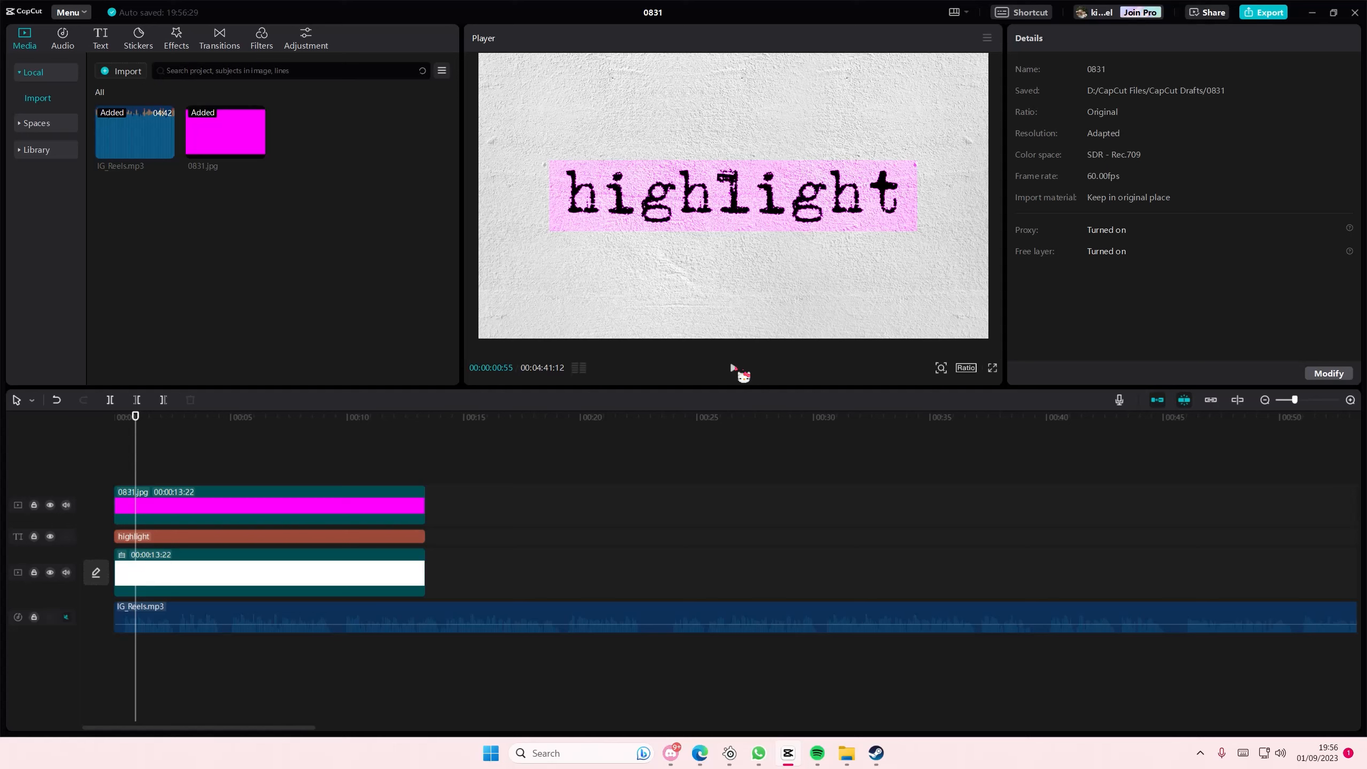